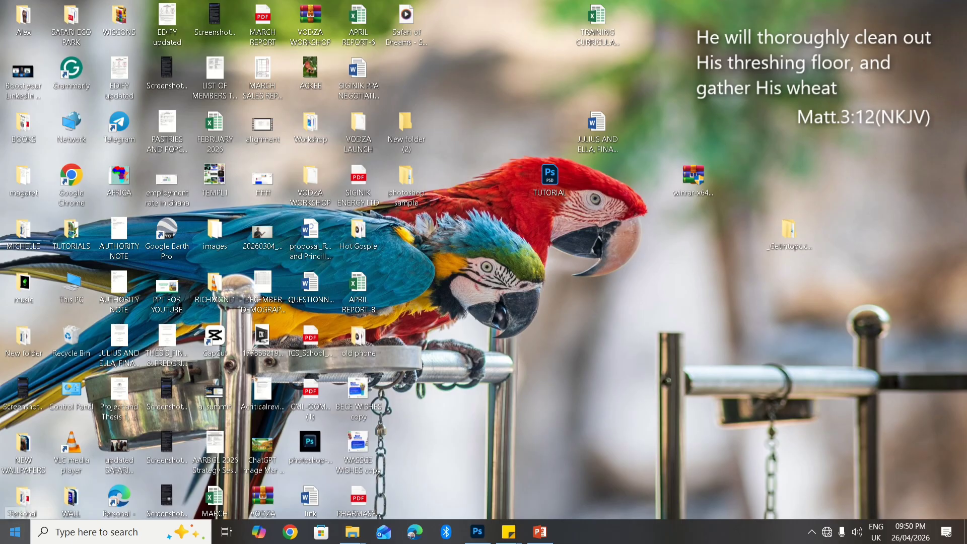
Switch to the running Photoshop 2023 window to reach its Home screen of recent files
{"action": "left_click", "coordinate": [15, 532]}
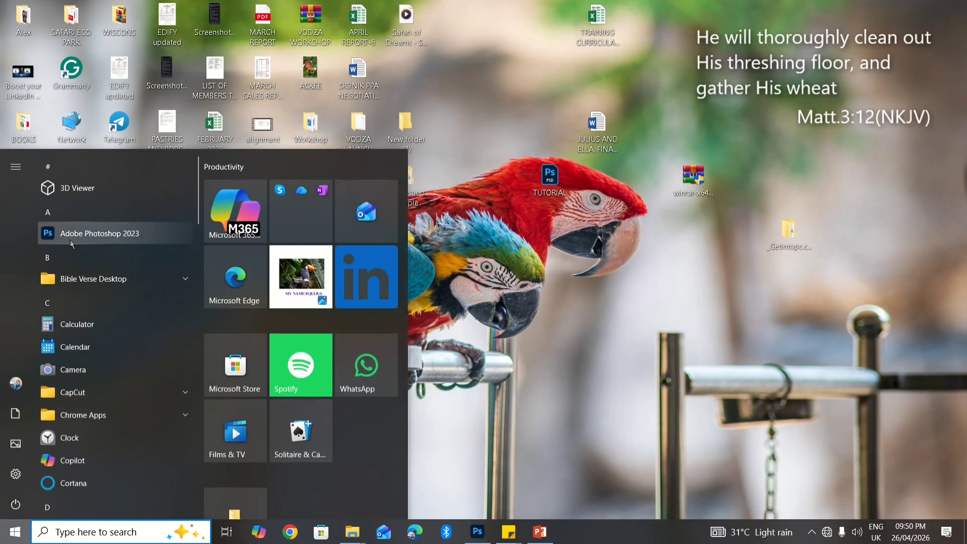
{"action": "left_click", "coordinate": [477, 533]}
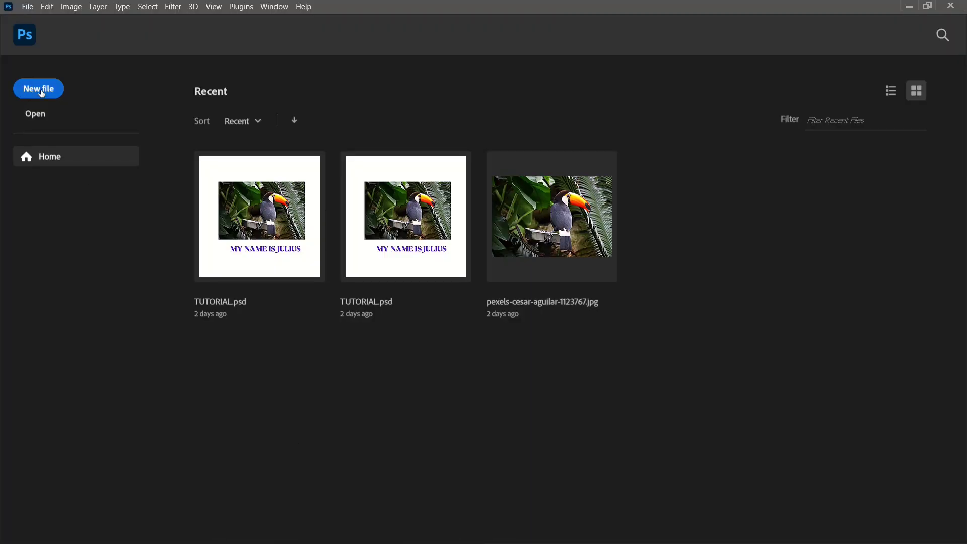
{"action": "left_click", "coordinate": [42, 93]}
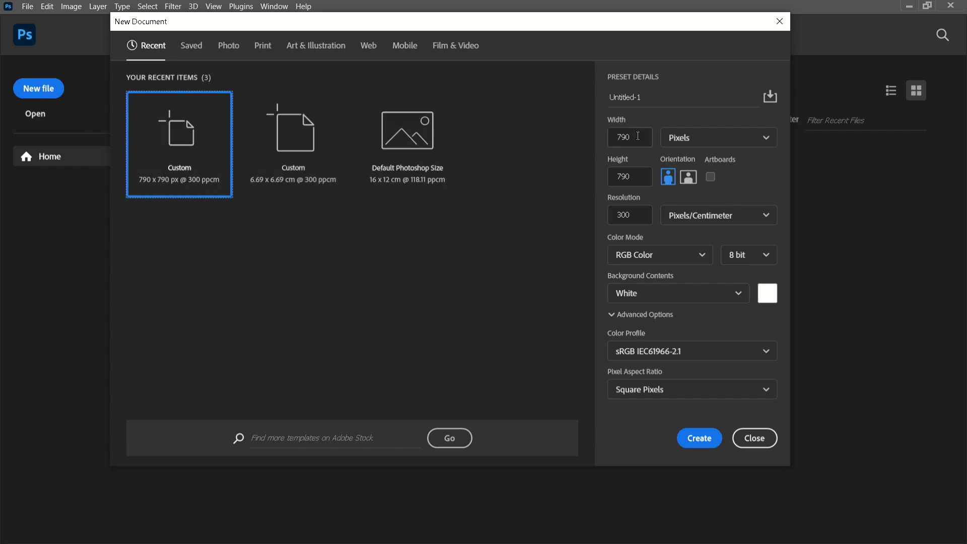
{"action": "left_click_drag", "start_coordinate": [638, 136], "coordinate": [610, 135]}
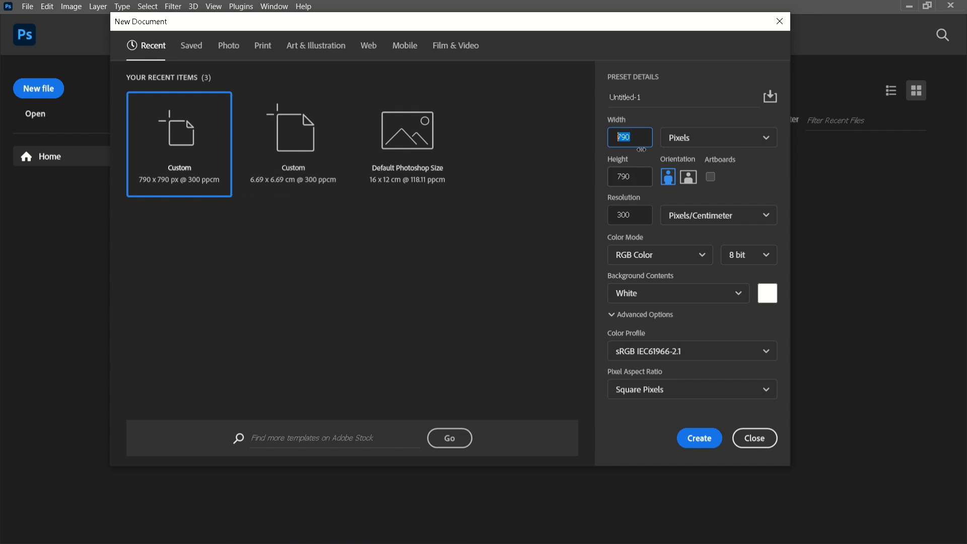
{"action": "left_click", "coordinate": [720, 142]}
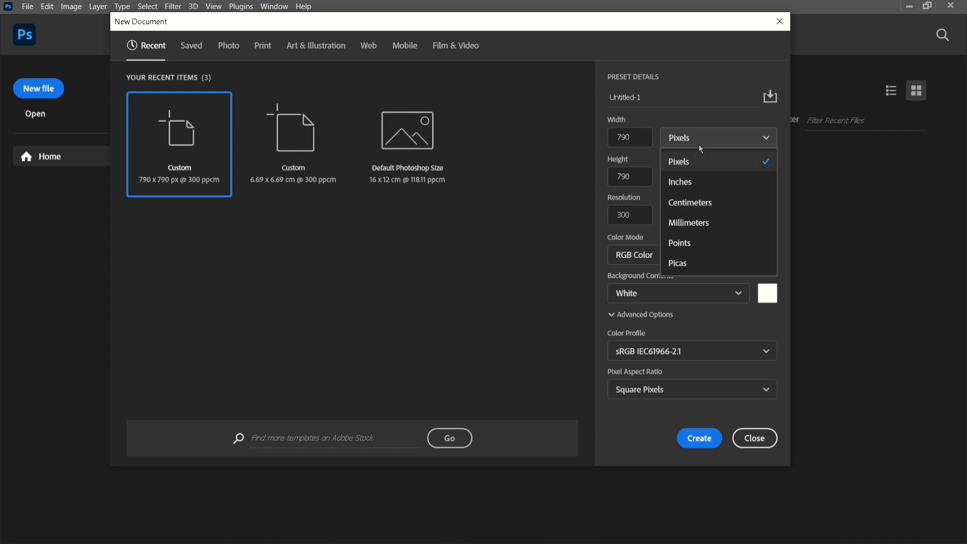
{"action": "left_click", "coordinate": [698, 144]}
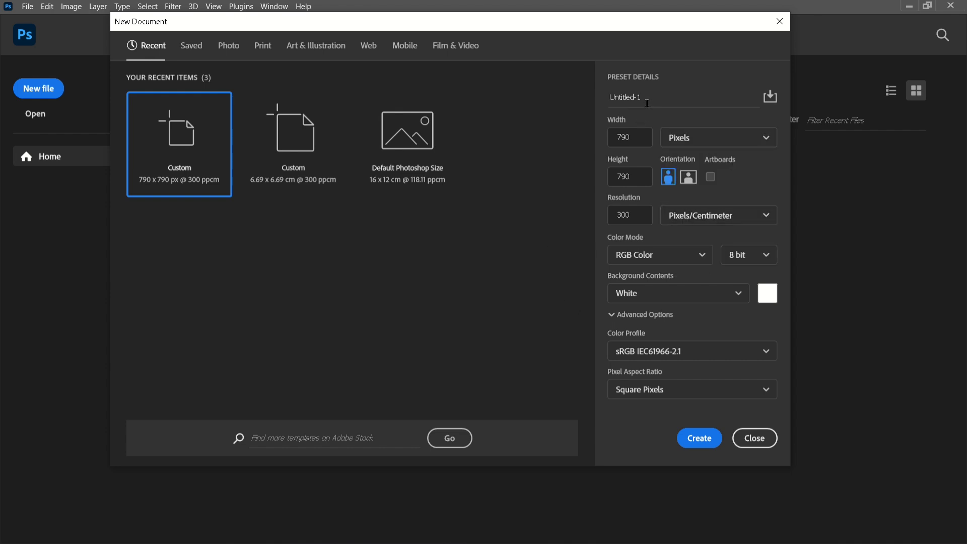
{"action": "left_click_drag", "start_coordinate": [647, 99], "coordinate": [604, 100]}
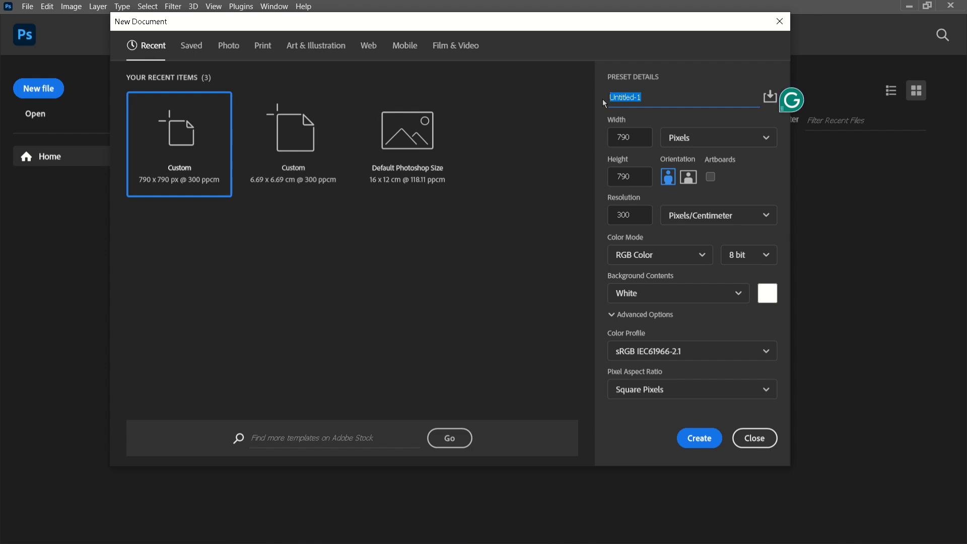
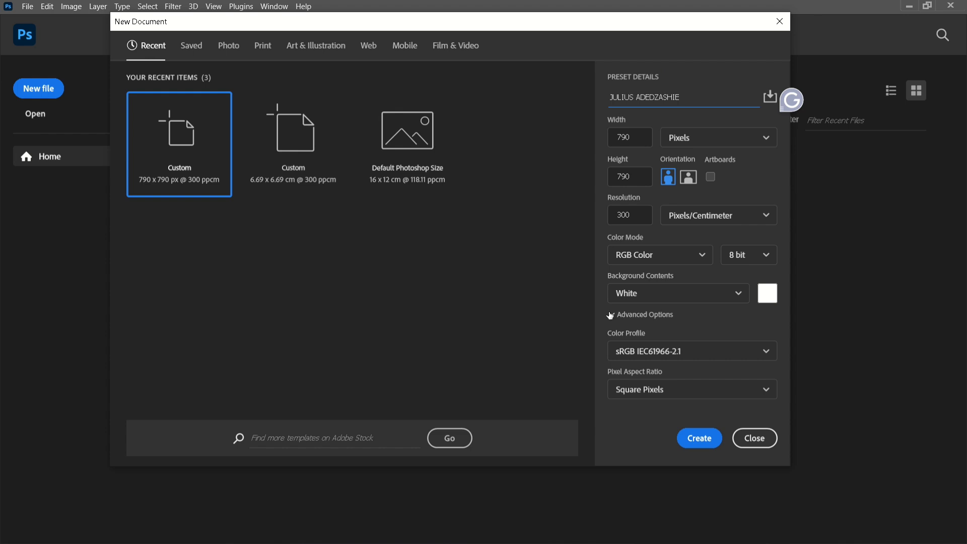
{"action": "left_click", "coordinate": [711, 438]}
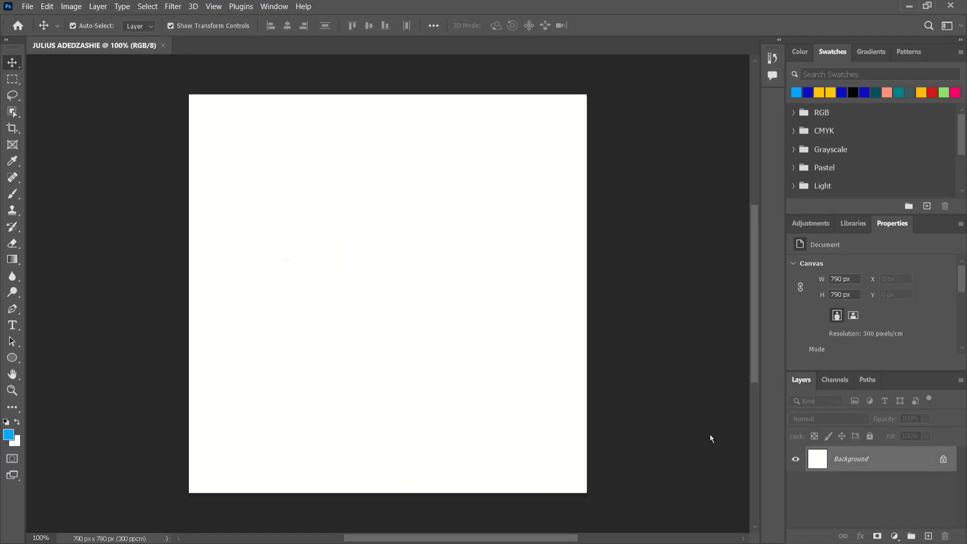
Unlock the white Background layer so it becomes Layer 0
{"action": "left_click", "coordinate": [945, 462]}
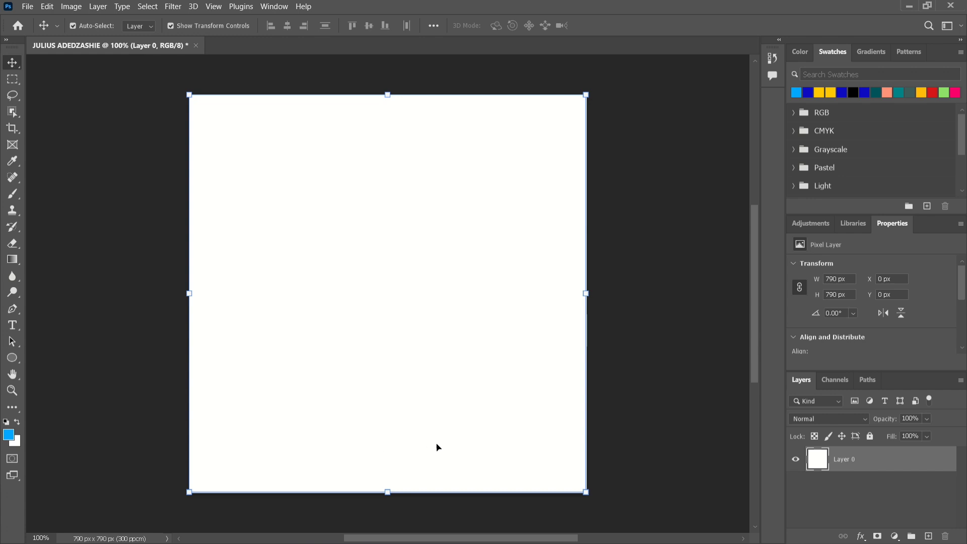
Add a Color Overlay effect to Layer 0 in blue hex 0d0dc1, taken from the colour notes
{"action": "left_click", "coordinate": [862, 537]}
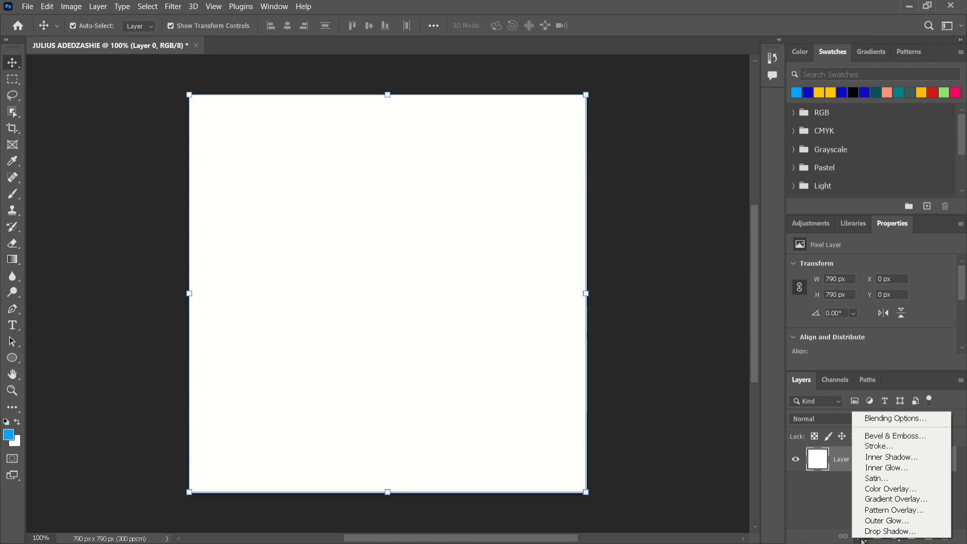
{"action": "left_click", "coordinate": [864, 489]}
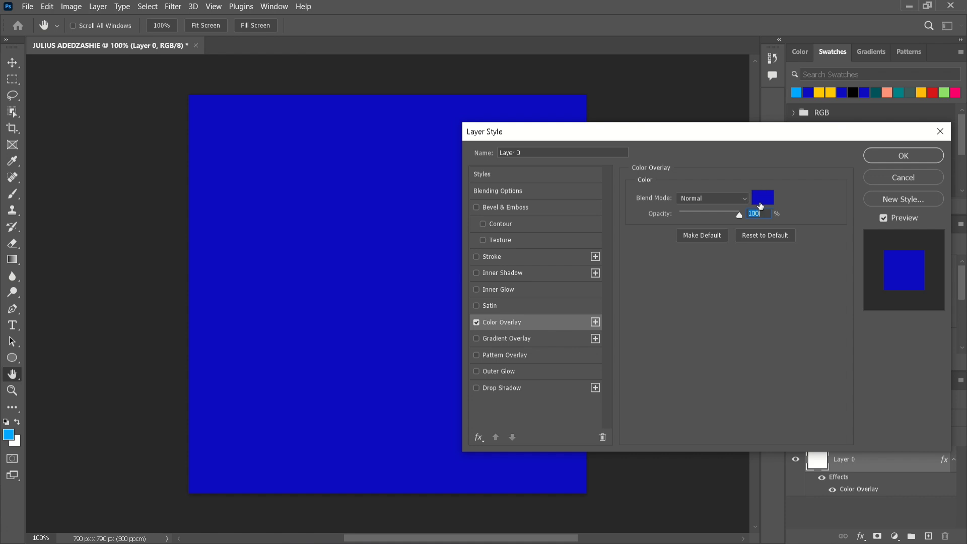
{"action": "left_click", "coordinate": [760, 198]}
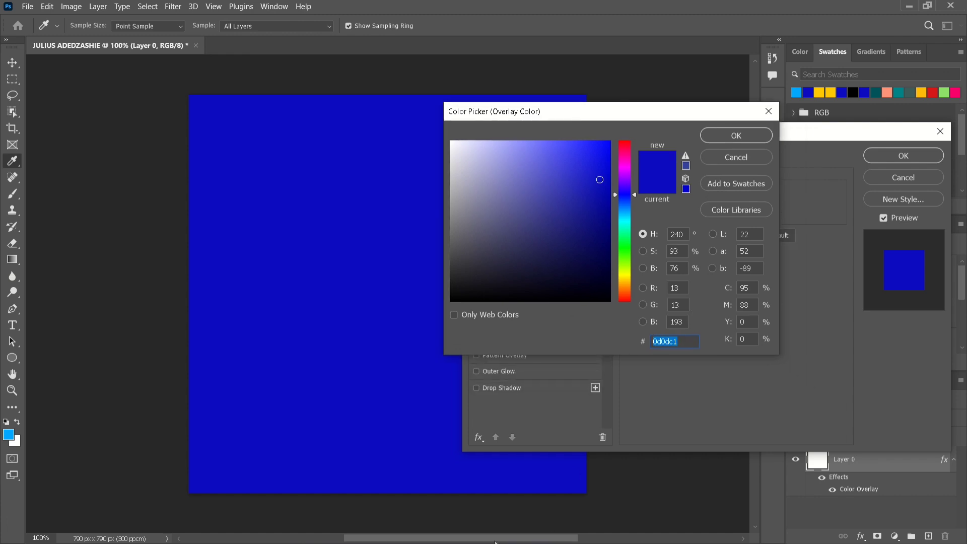
{"action": "key", "text": "super"}
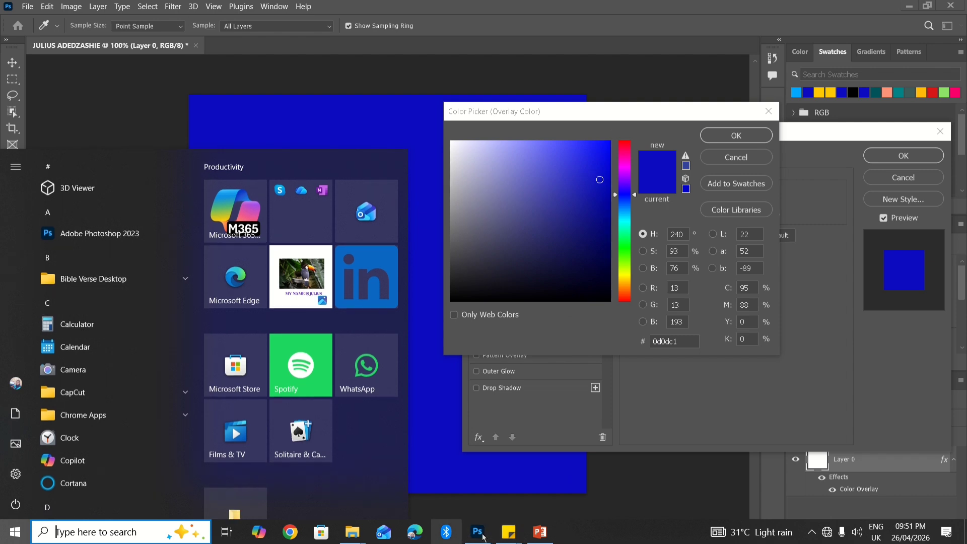
{"action": "mouse_move", "coordinate": [498, 541]}
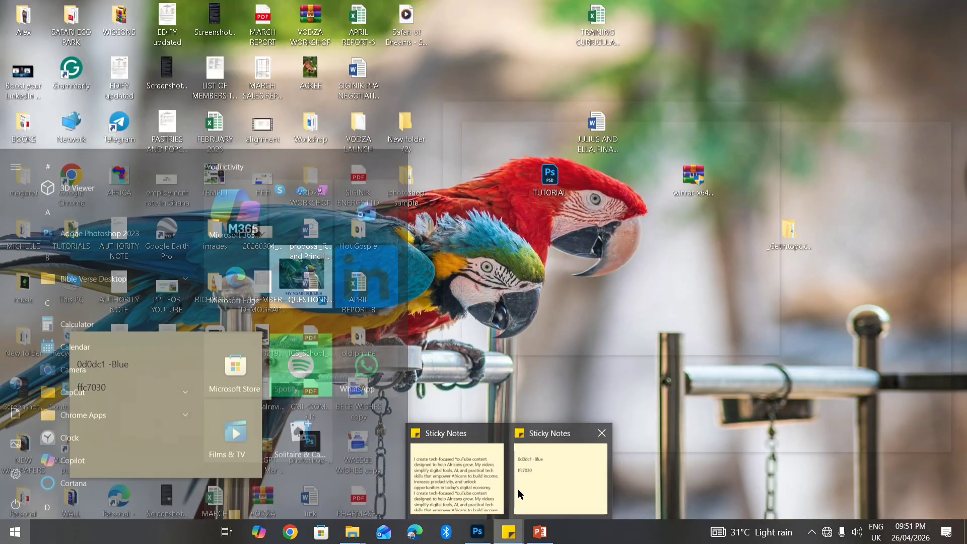
{"action": "left_click", "coordinate": [518, 489]}
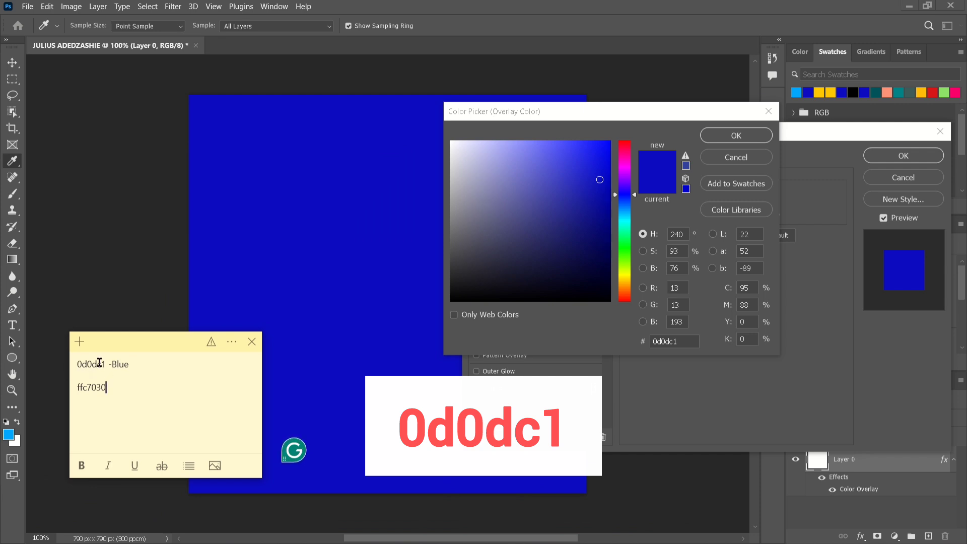
{"action": "left_click_drag", "start_coordinate": [684, 341], "coordinate": [659, 341]}
{"action": "double_click", "coordinate": [659, 342]}
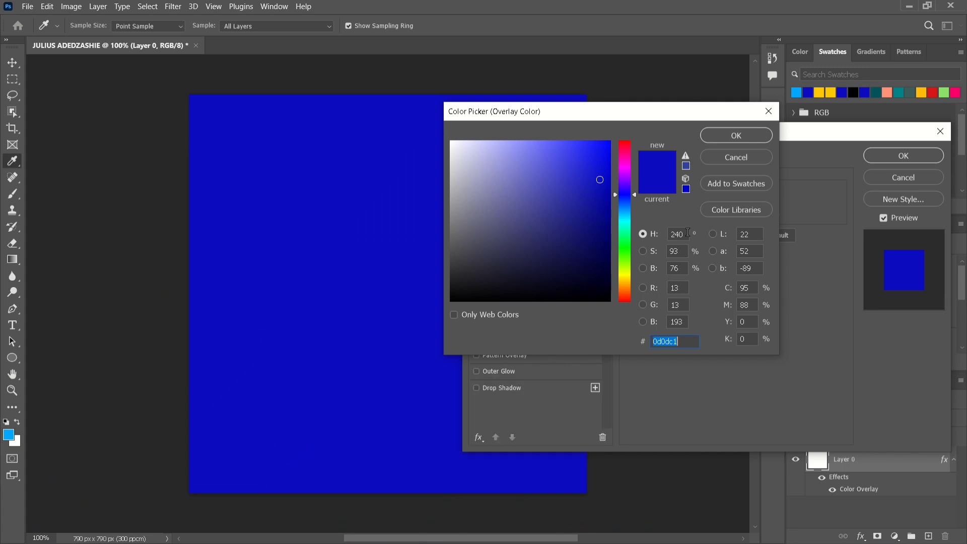
{"action": "left_click", "coordinate": [736, 135]}
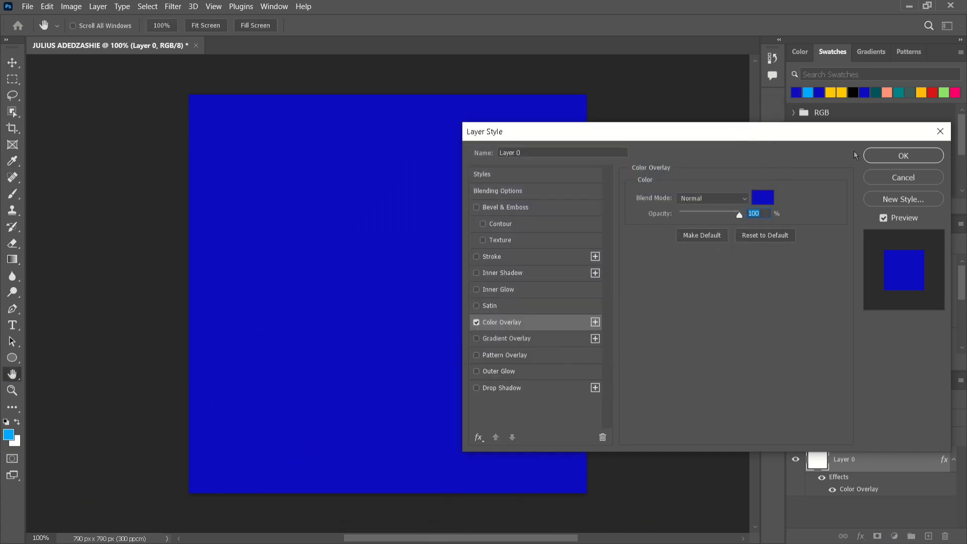
{"action": "left_click", "coordinate": [888, 160]}
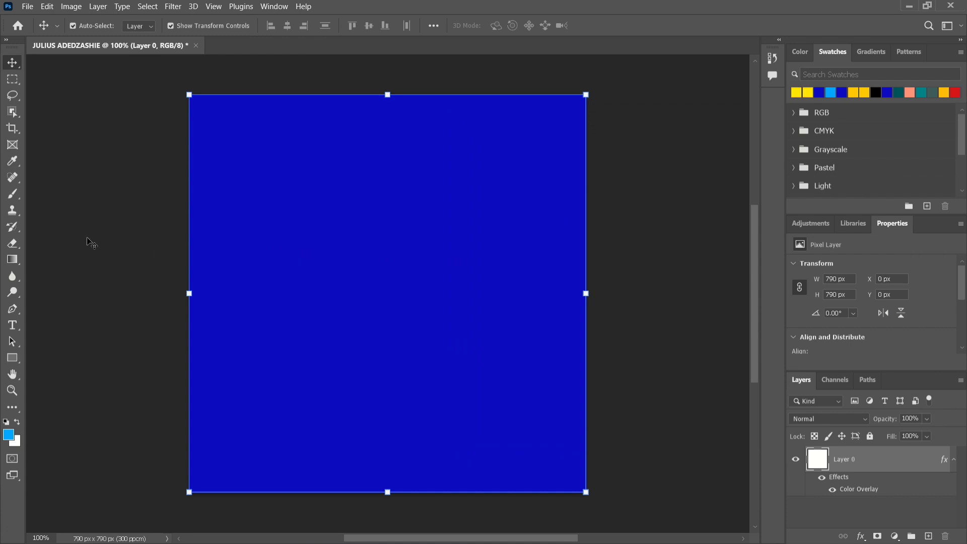
Draw an 883 × 289 px rectangle band across the middle of the canvas
{"action": "left_click", "coordinate": [13, 358]}
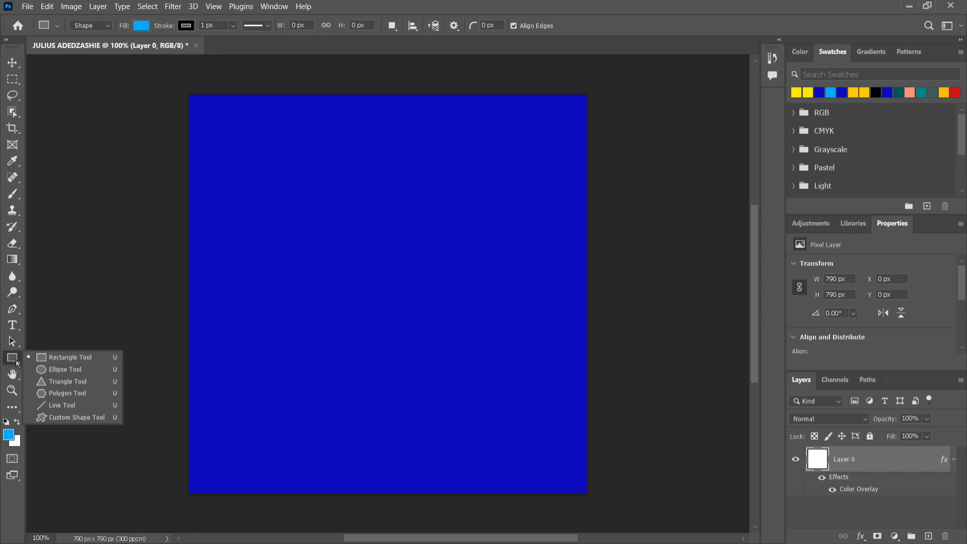
{"action": "left_click", "coordinate": [53, 358]}
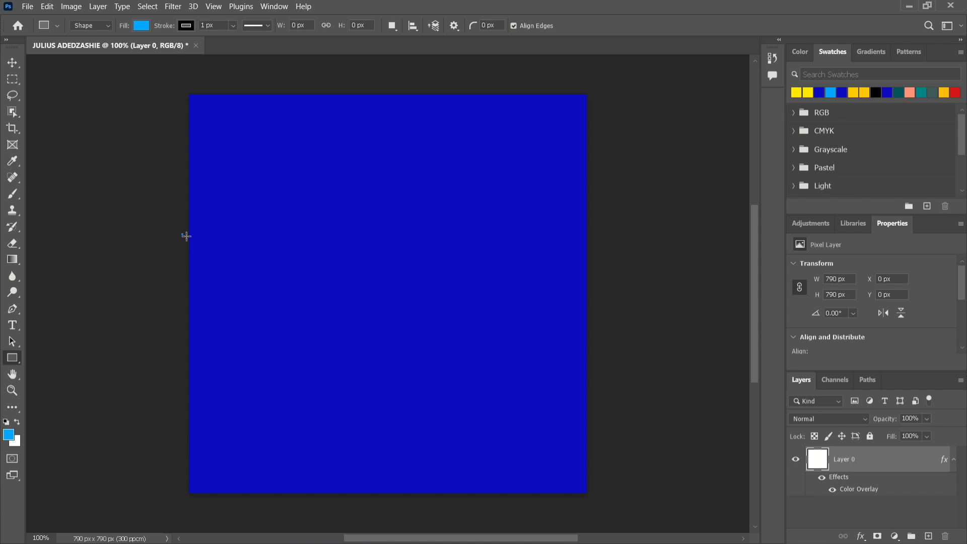
{"action": "left_click_drag", "start_coordinate": [181, 234], "coordinate": [626, 379]}
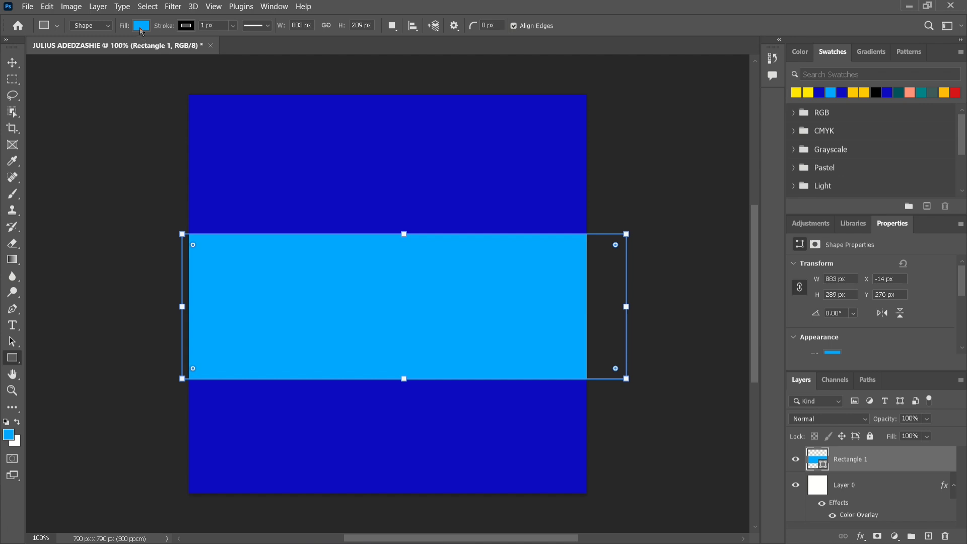
Open the Color Picker for Rectangle 1's fill and bring up the colour notes
{"action": "left_click", "coordinate": [141, 29]}
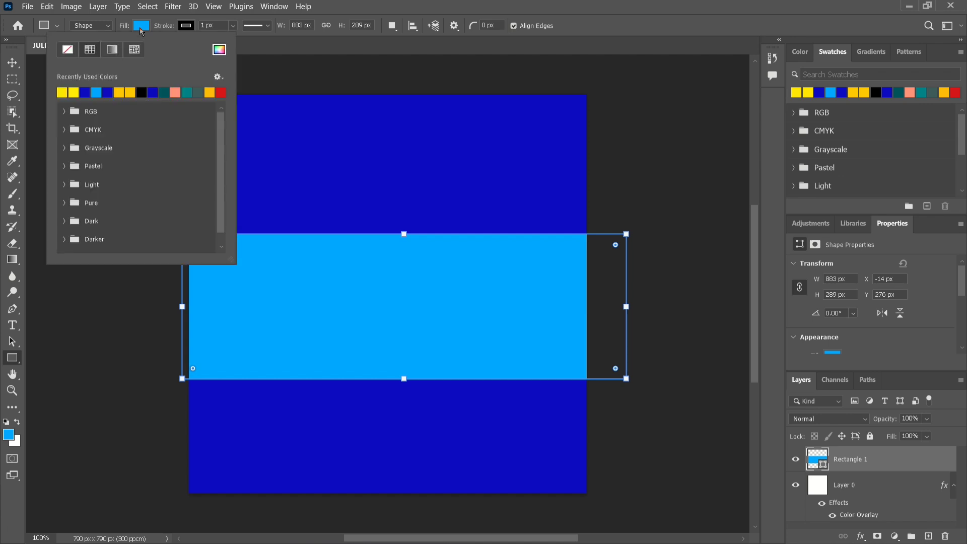
{"action": "left_click", "coordinate": [219, 50]}
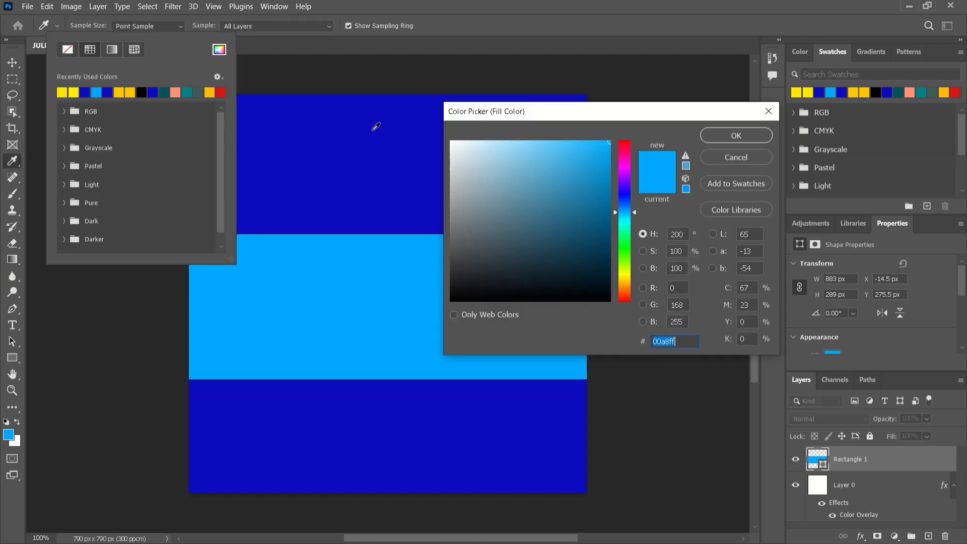
{"action": "left_click", "coordinate": [587, 269]}
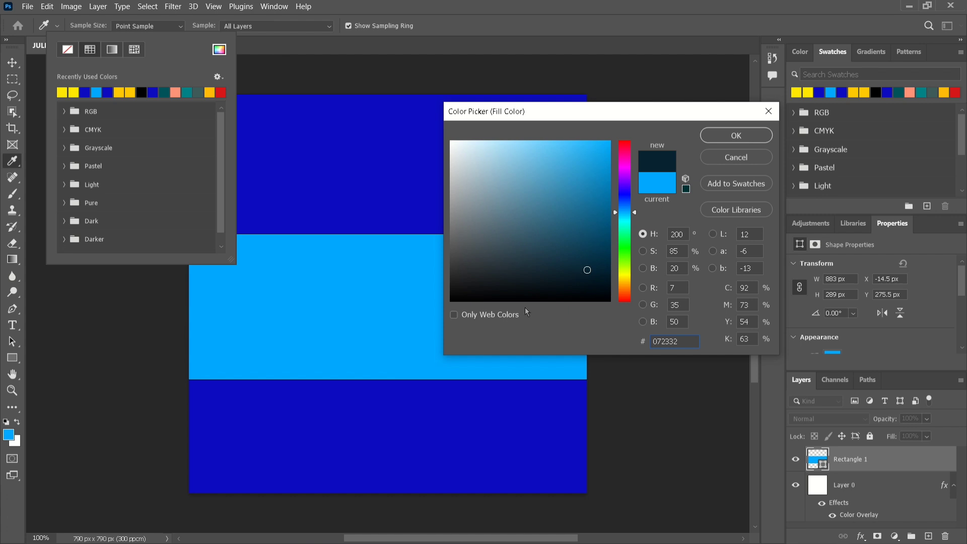
{"action": "key", "text": "super"}
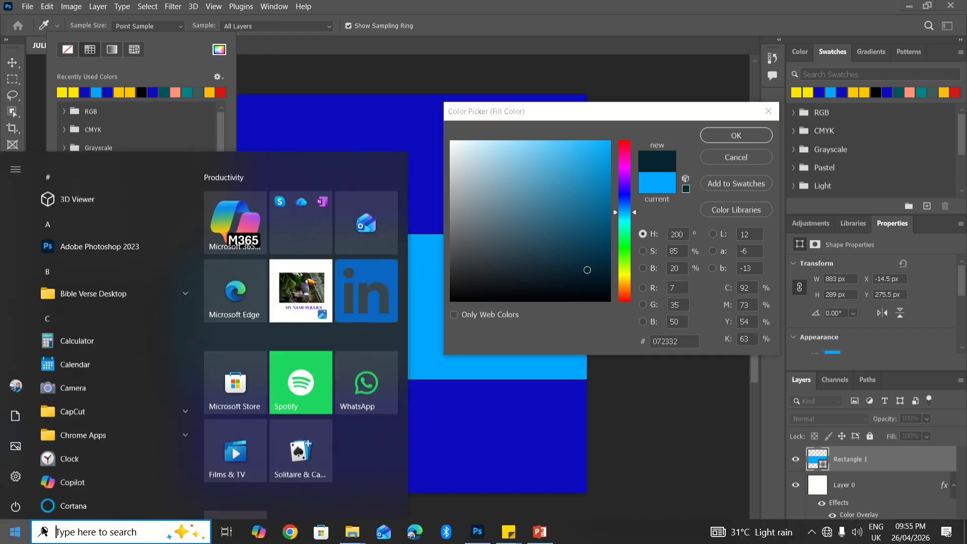
{"action": "mouse_move", "coordinate": [511, 533]}
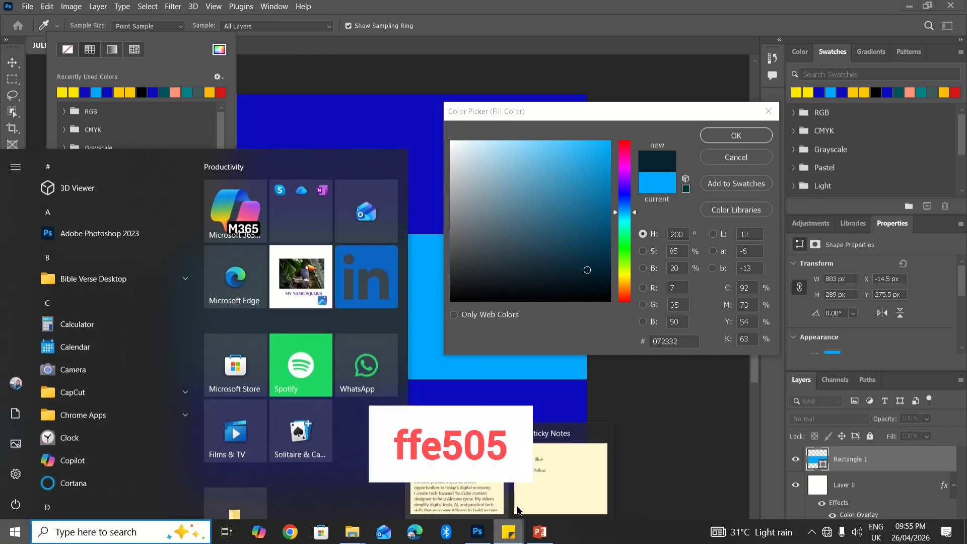
{"action": "left_click", "coordinate": [551, 498]}
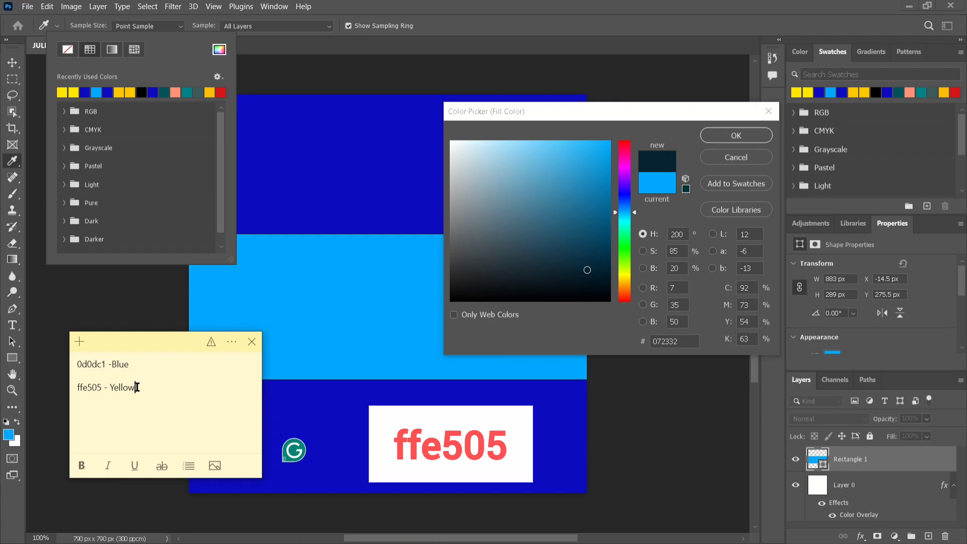
Copy ffe505 from the note and apply it as the band's fill colour
{"action": "left_click_drag", "start_coordinate": [137, 388], "coordinate": [74, 388]}
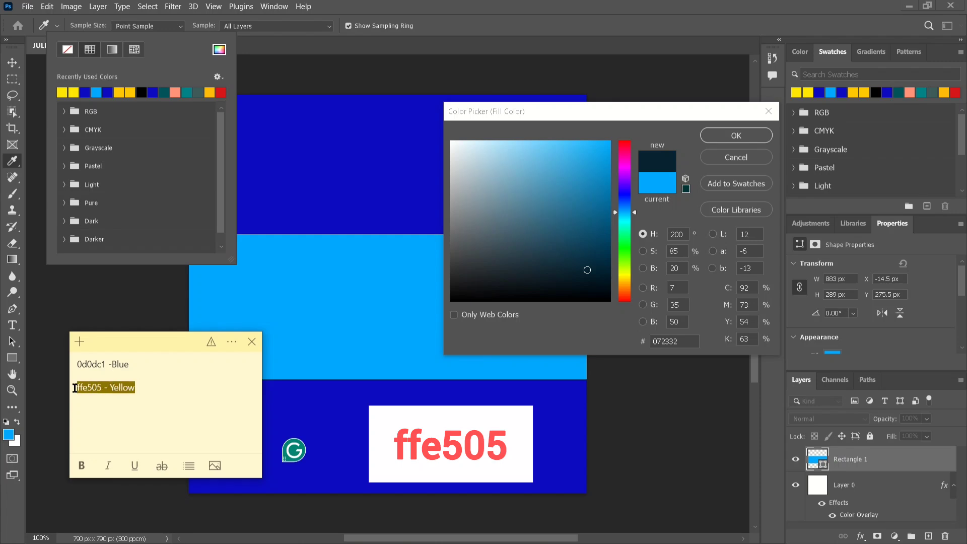
{"action": "left_click", "coordinate": [85, 388]}
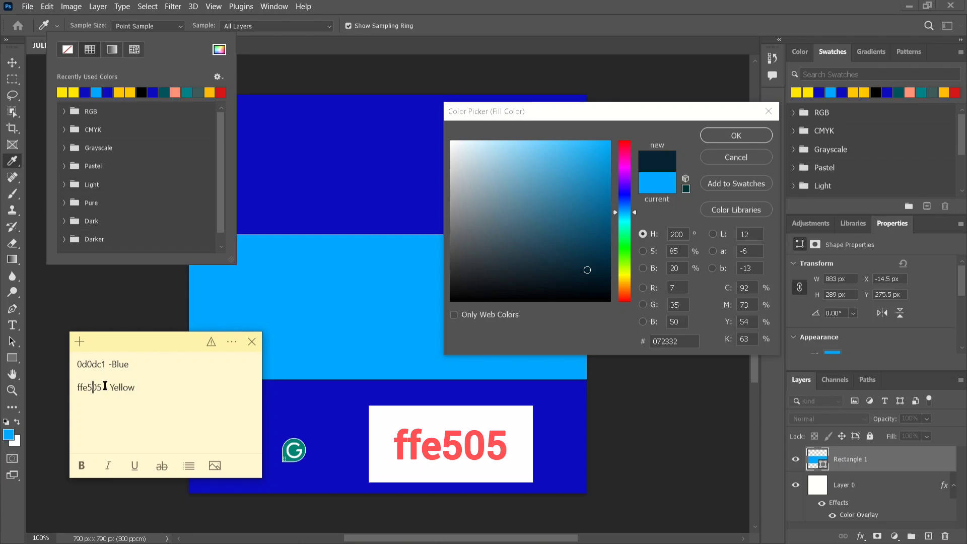
{"action": "left_click_drag", "start_coordinate": [102, 389], "coordinate": [76, 388]}
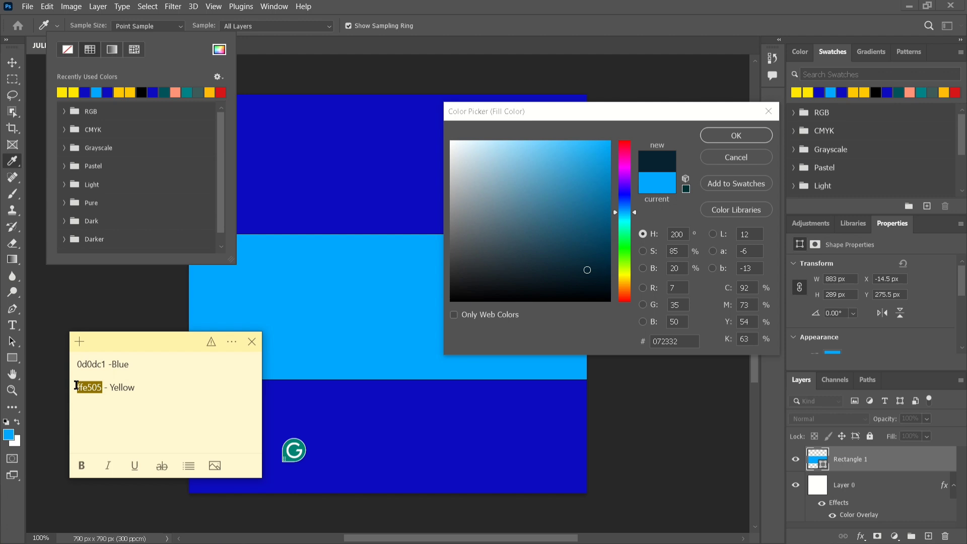
{"action": "right_click", "coordinate": [84, 388]}
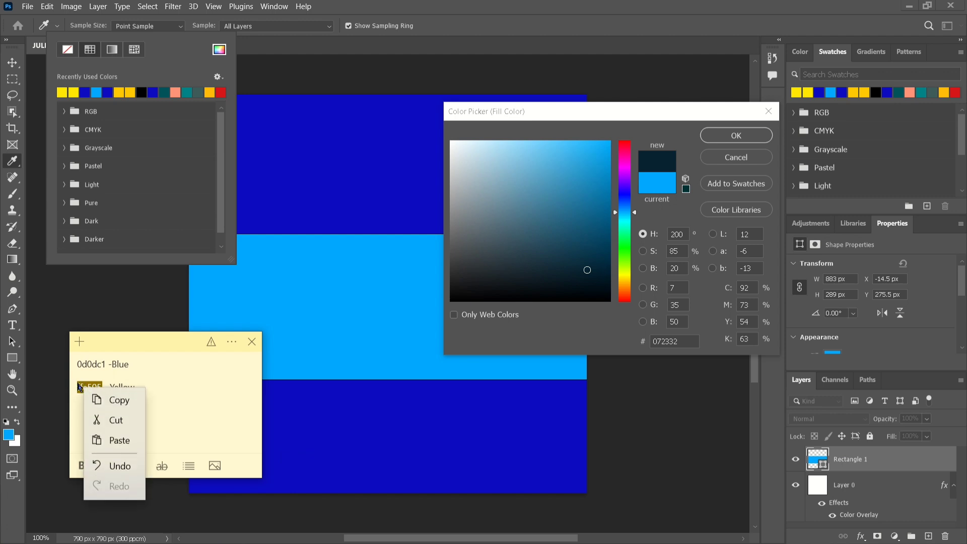
{"action": "left_click", "coordinate": [111, 400]}
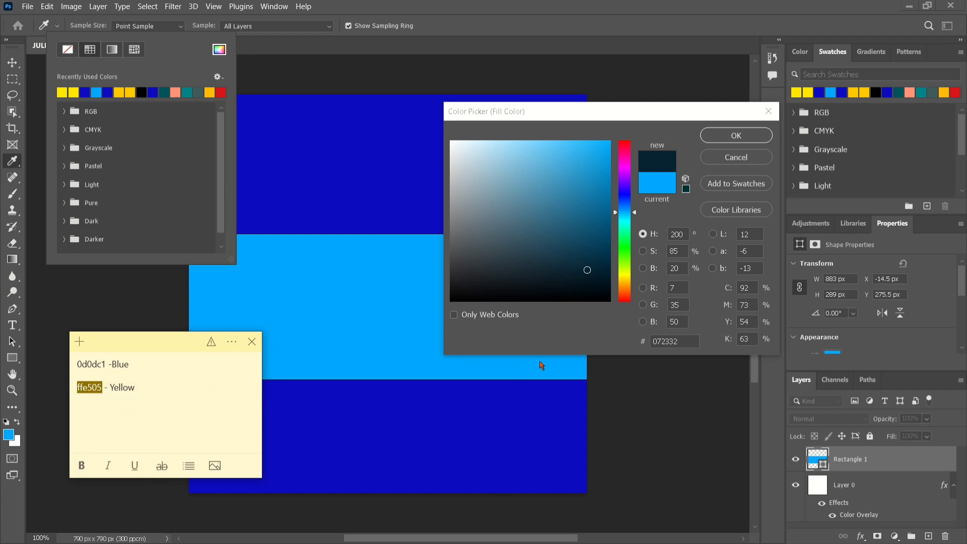
{"action": "left_click", "coordinate": [690, 343]}
{"action": "key", "text": "ctrl+v"}
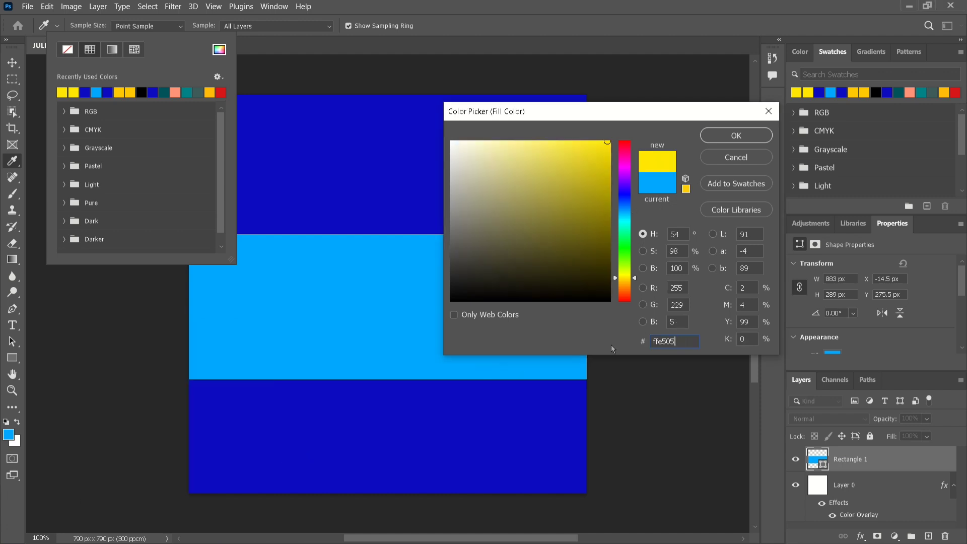
{"action": "key", "text": "Return"}
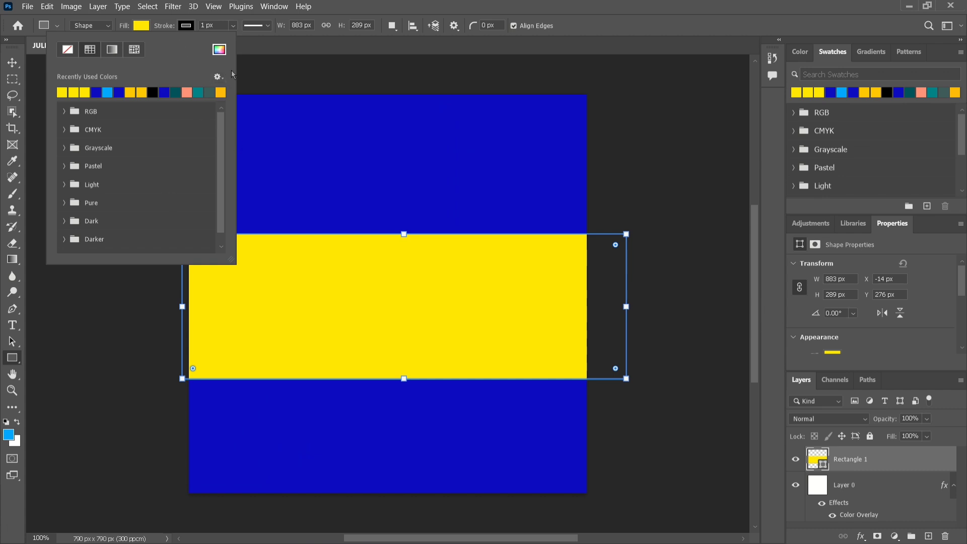
Align the yellow rectangle to the canvas's horizontal and vertical centres using Select All
{"action": "left_click", "coordinate": [12, 62]}
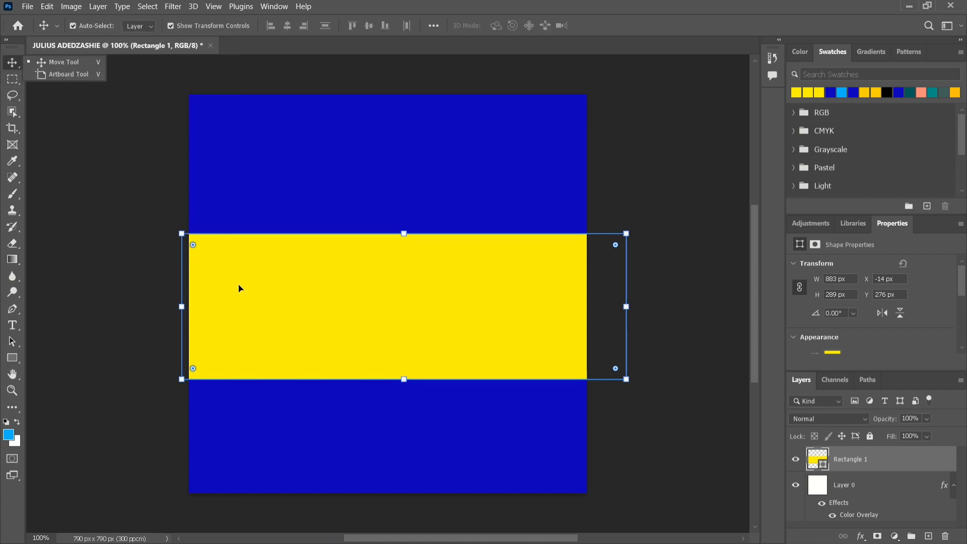
{"action": "left_click_drag", "start_coordinate": [241, 292], "coordinate": [254, 274]}
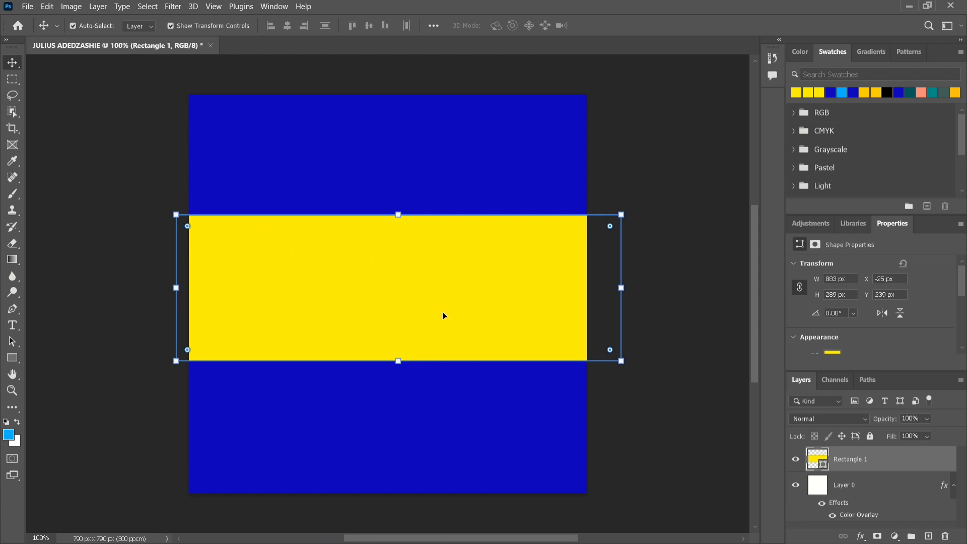
{"action": "key", "text": "ctrl"}
{"action": "key", "text": "ctrl+a"}
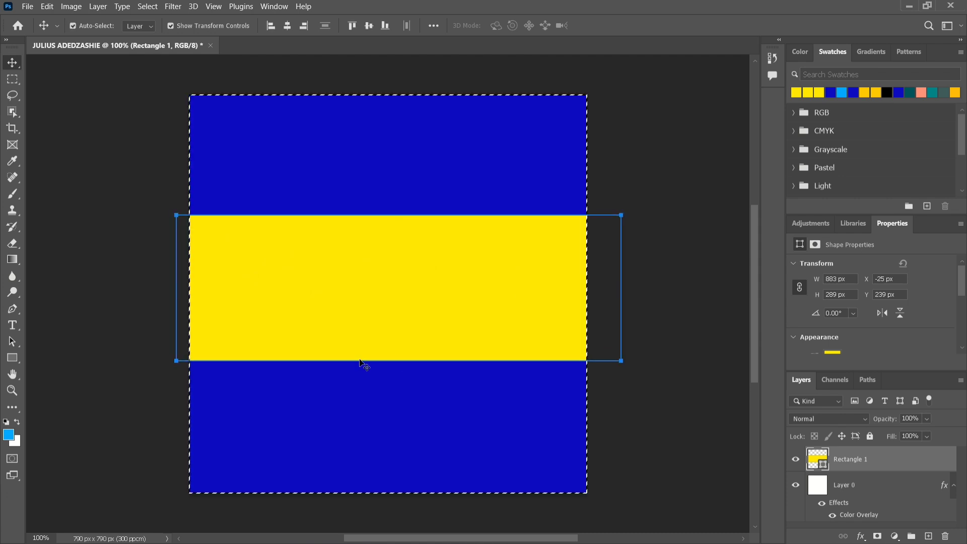
{"action": "left_click", "coordinate": [287, 26]}
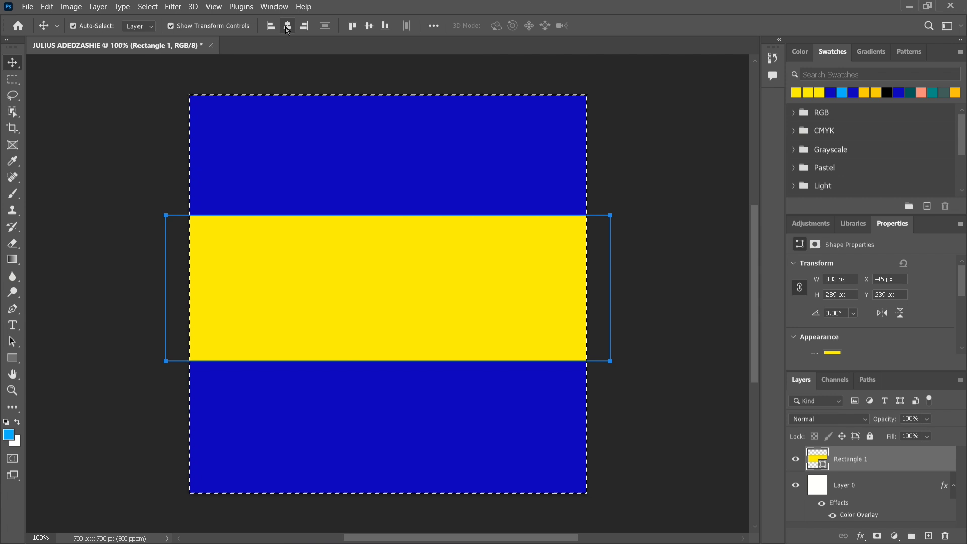
{"action": "key", "text": "ctrl"}
{"action": "key", "text": "ctrl+d"}
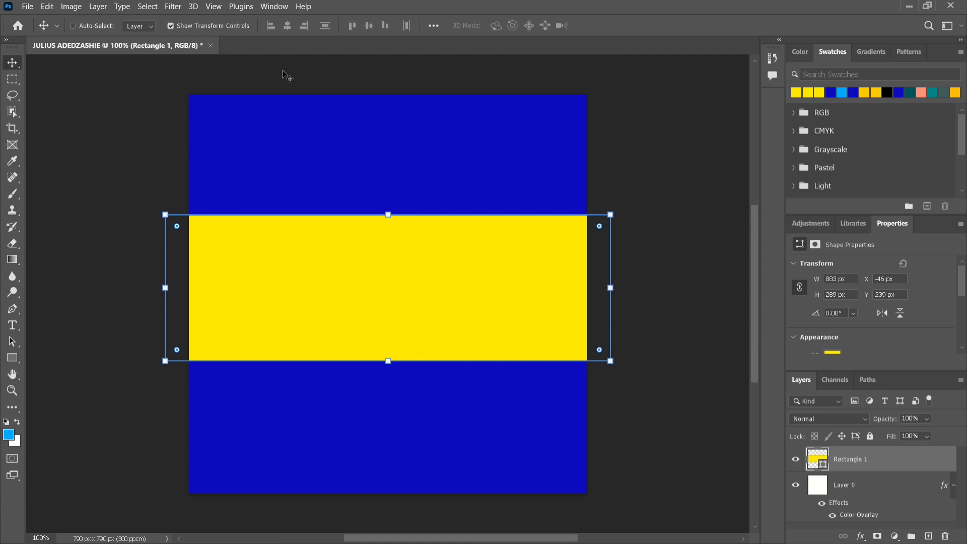
{"action": "key", "text": "ctrl+a"}
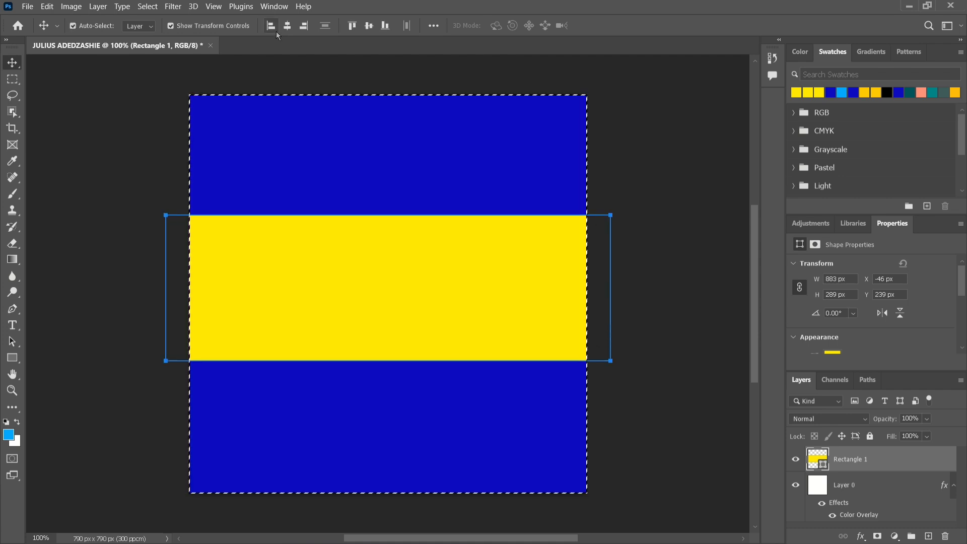
{"action": "left_click", "coordinate": [373, 28]}
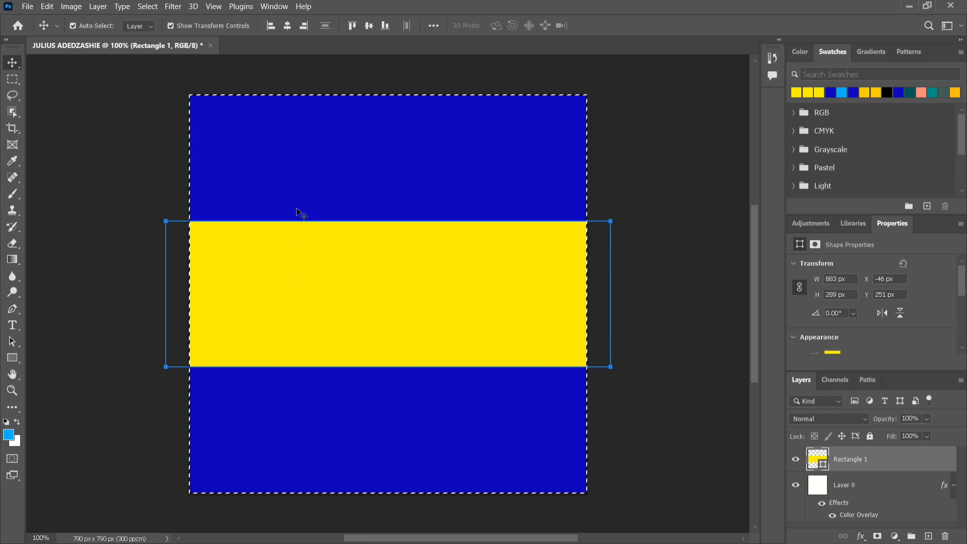
{"action": "key", "text": "ctrl+t"}
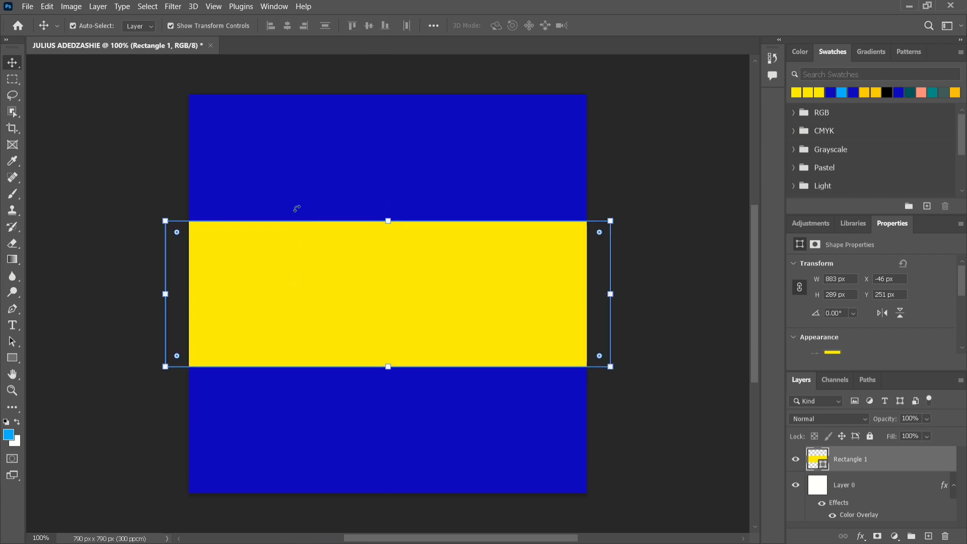
{"action": "left_click", "coordinate": [11, 326]}
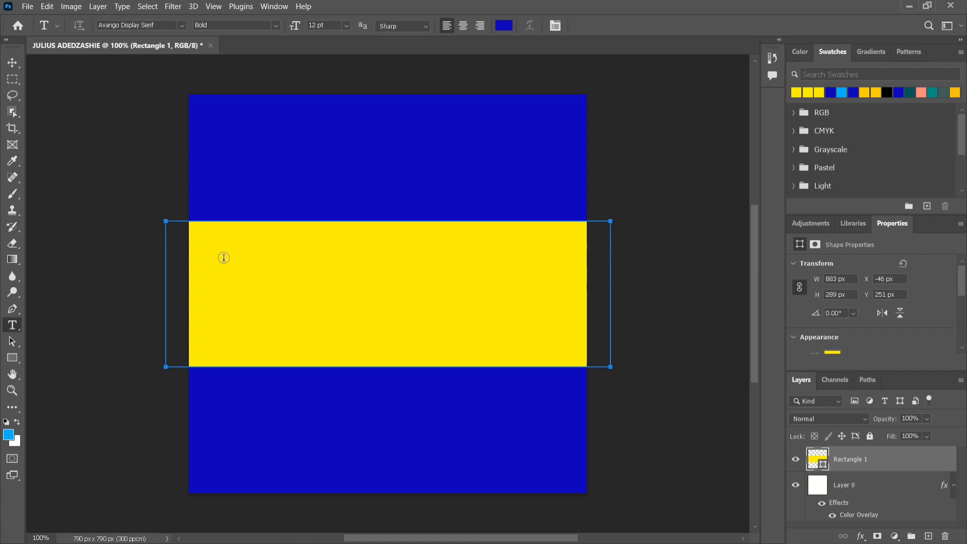
{"action": "left_click", "coordinate": [241, 225]}
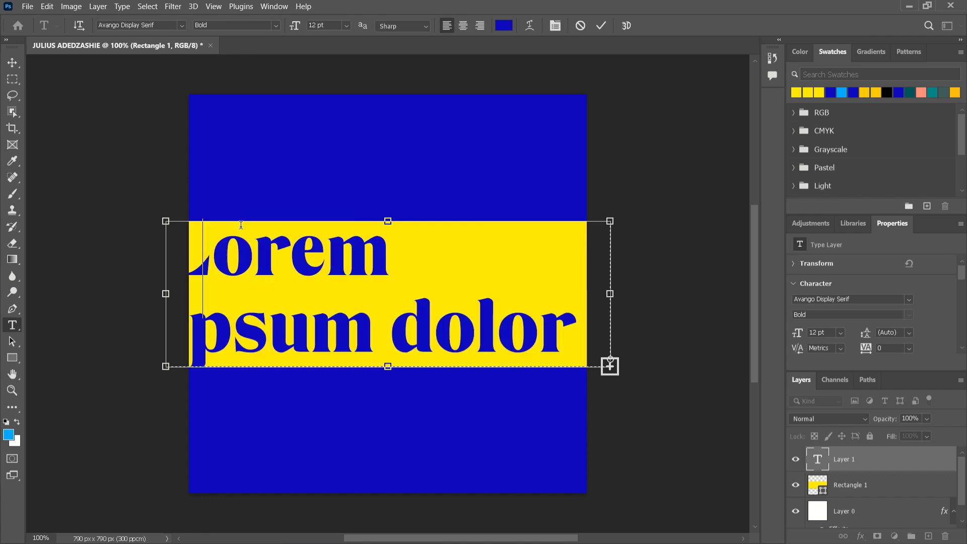
{"action": "type", "text": "gjj"}
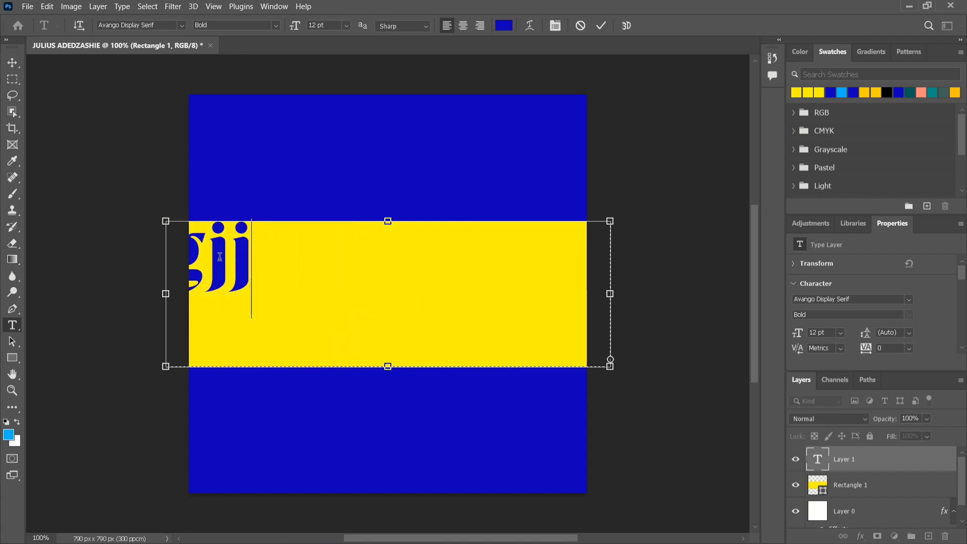
{"action": "key", "text": "BackSpace"}
{"action": "key", "text": "BackSpace"}
{"action": "key", "text": "BackSpace"}
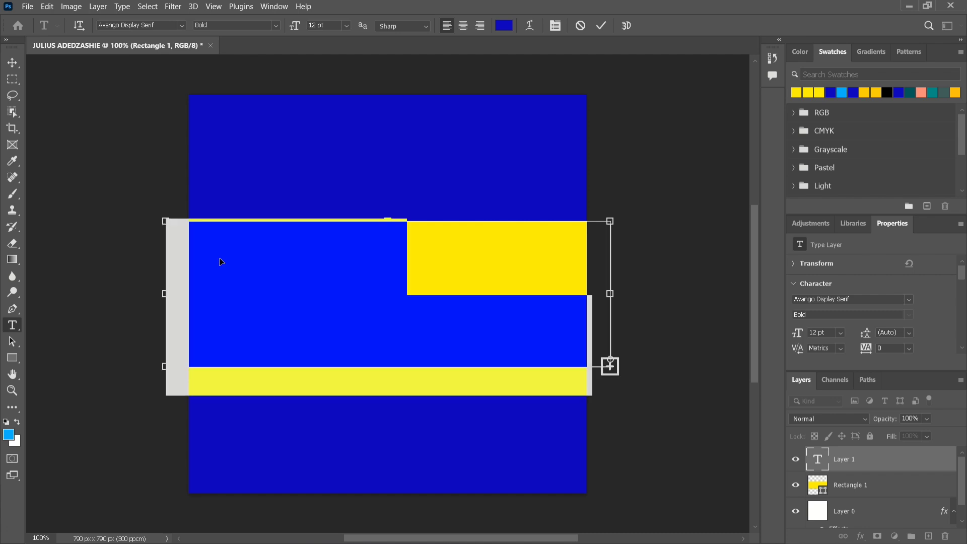
{"action": "left_click", "coordinate": [12, 62]}
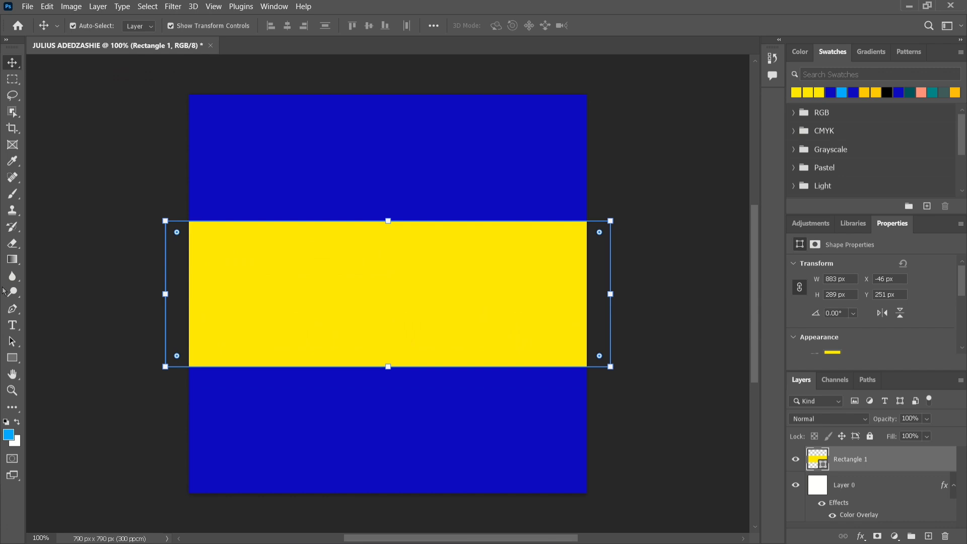
{"action": "left_click", "coordinate": [12, 325]}
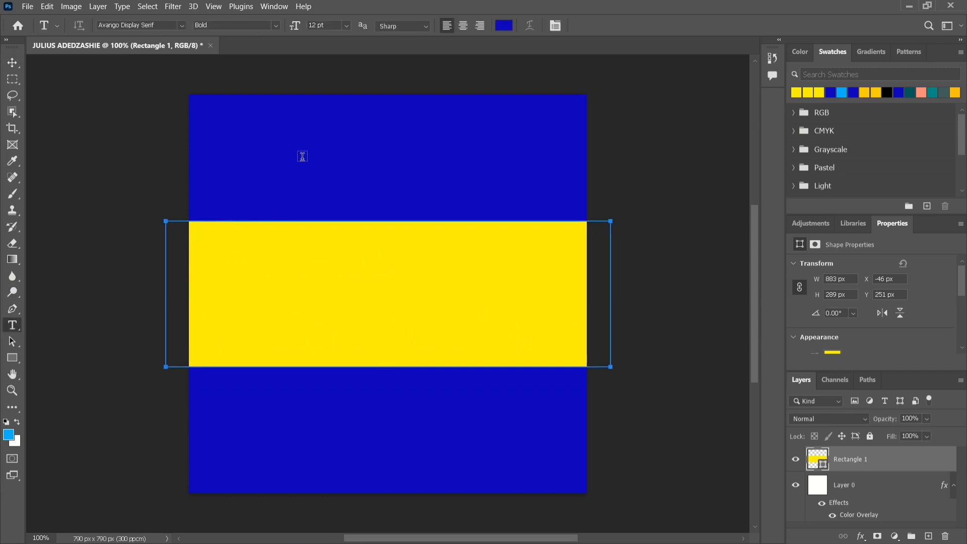
{"action": "left_click", "coordinate": [303, 157]}
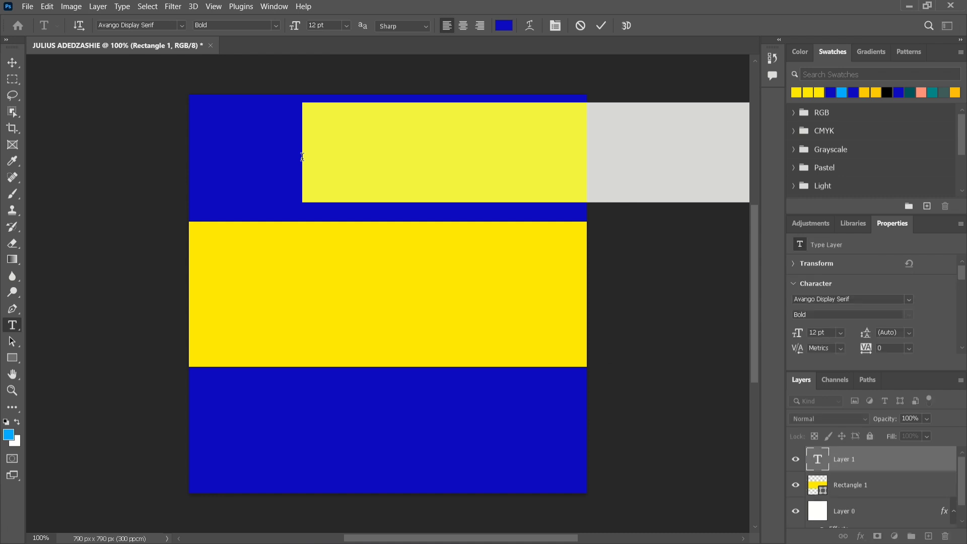
{"action": "key", "text": "BackSpace"}
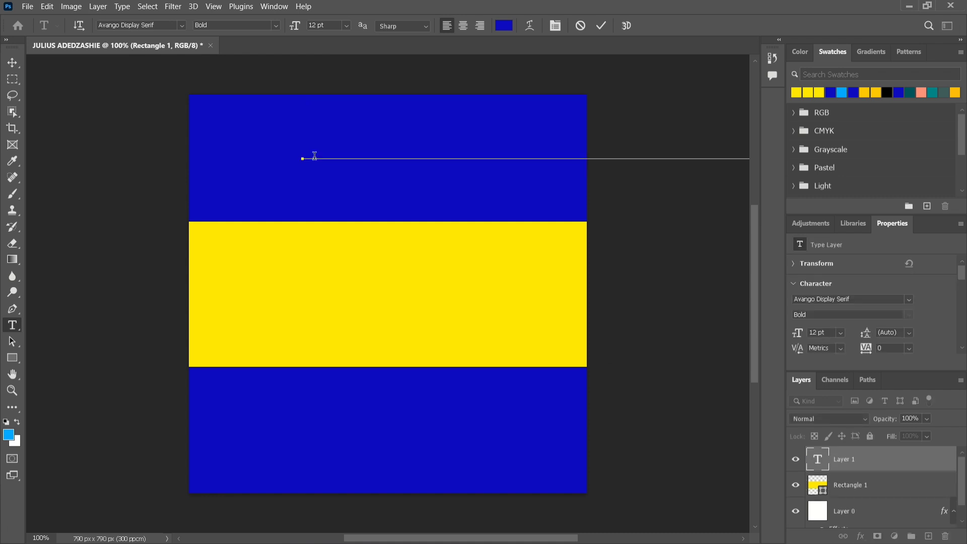
{"action": "left_click", "coordinate": [349, 25]}
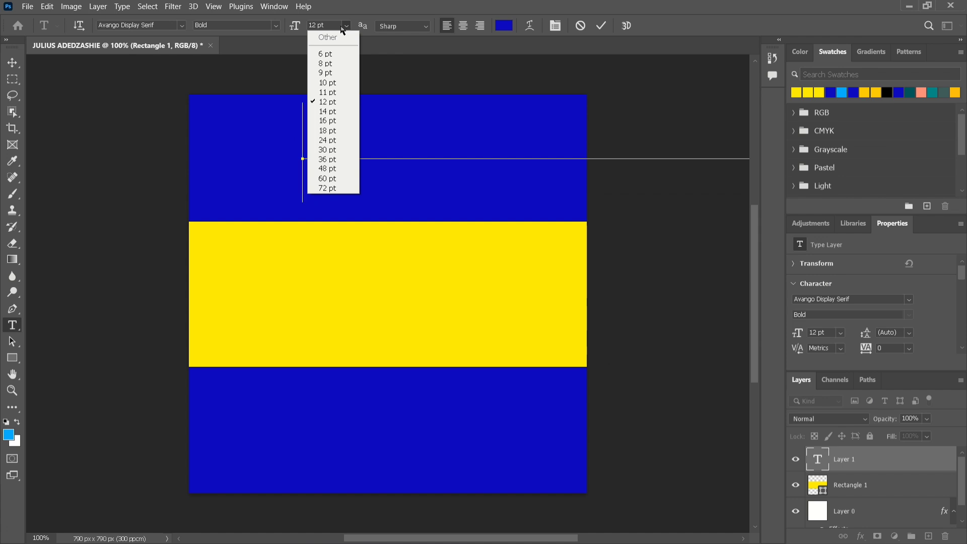
{"action": "left_click", "coordinate": [323, 72]}
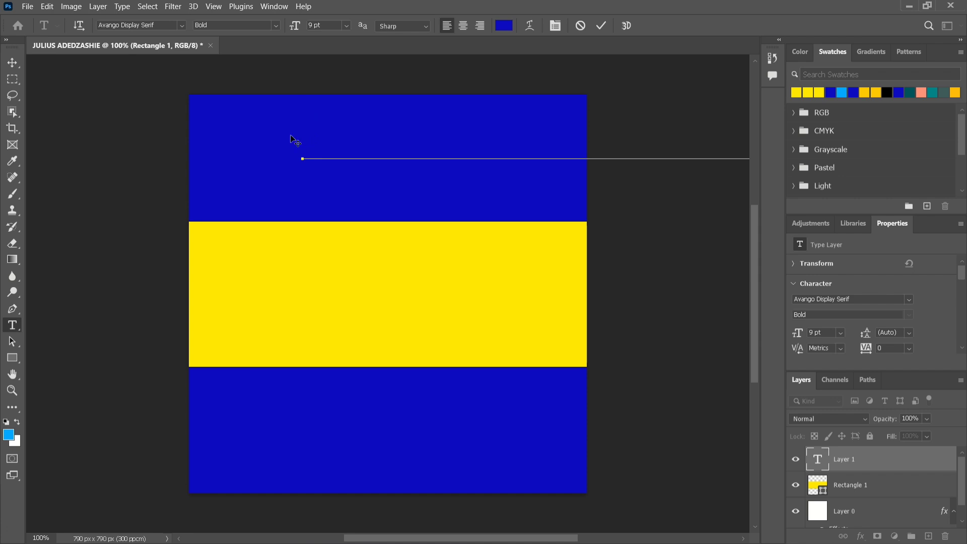
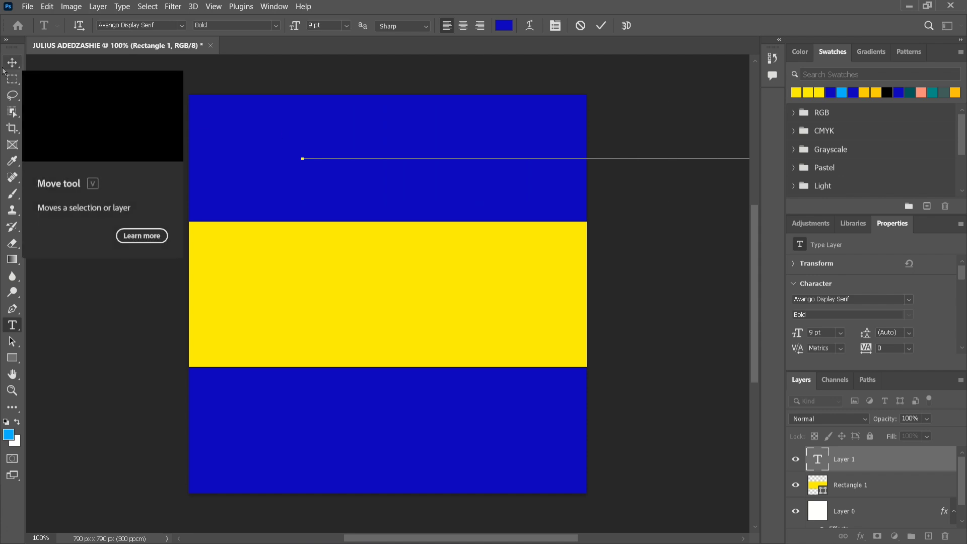
{"action": "left_click", "coordinate": [603, 29]}
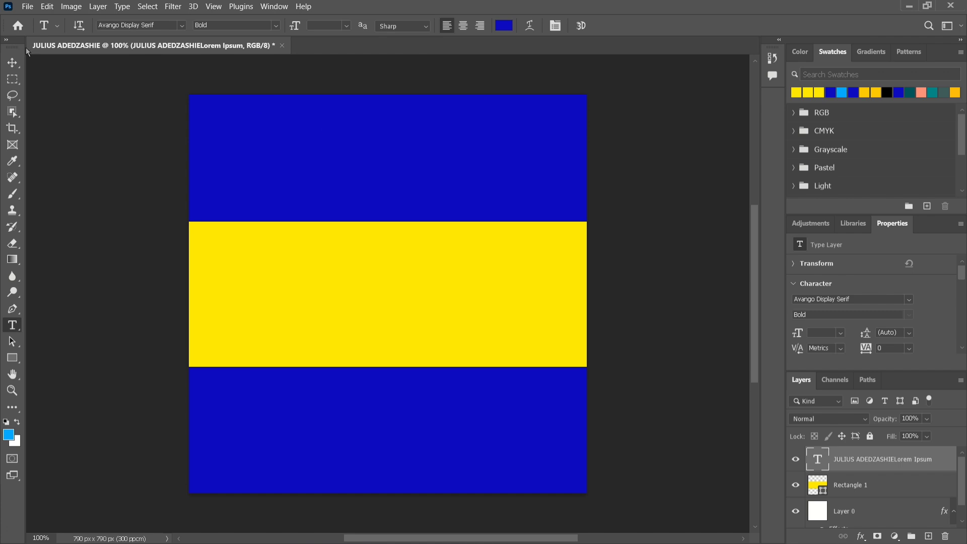
Move the name text onto the yellow band and scale it down to about 40%
{"action": "left_click", "coordinate": [12, 62]}
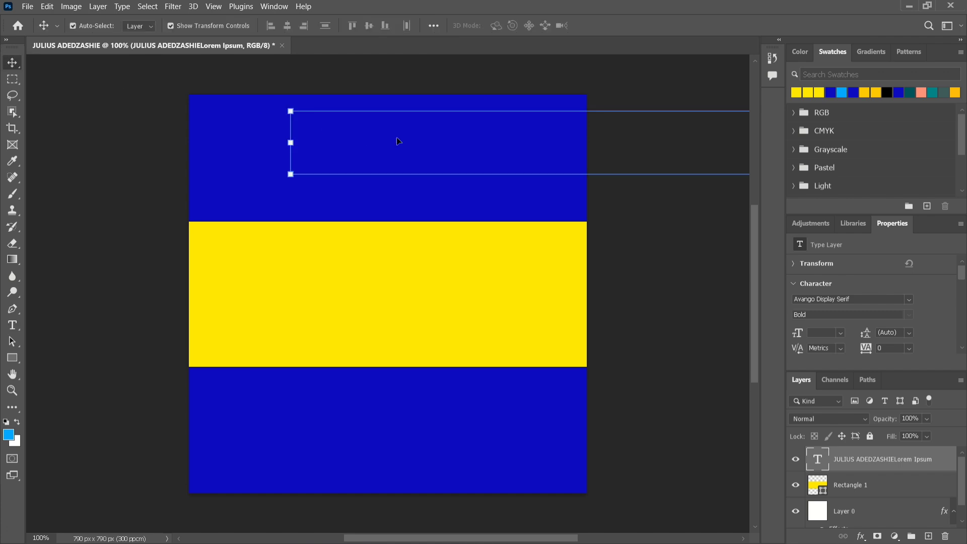
{"action": "left_click_drag", "start_coordinate": [445, 145], "coordinate": [353, 292]}
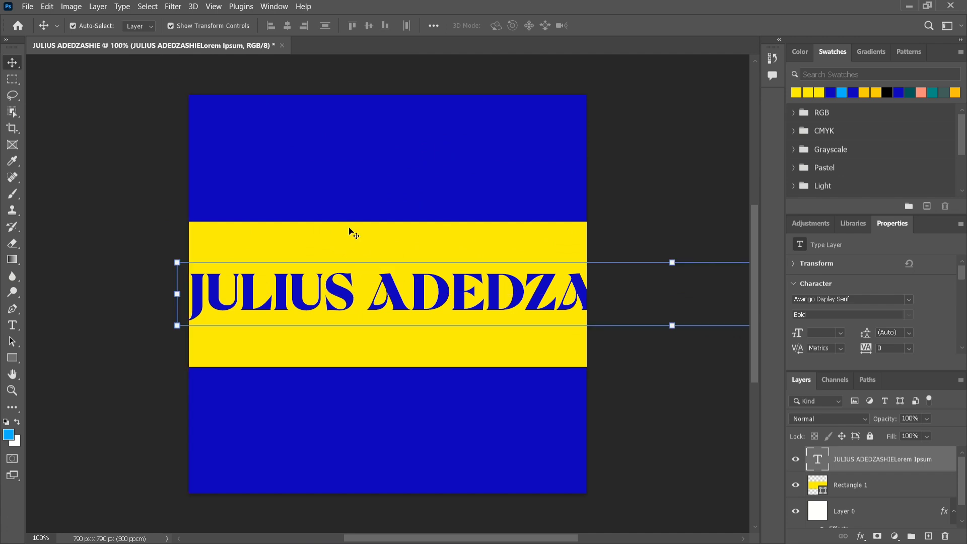
{"action": "left_click_drag", "start_coordinate": [504, 300], "coordinate": [282, 291]}
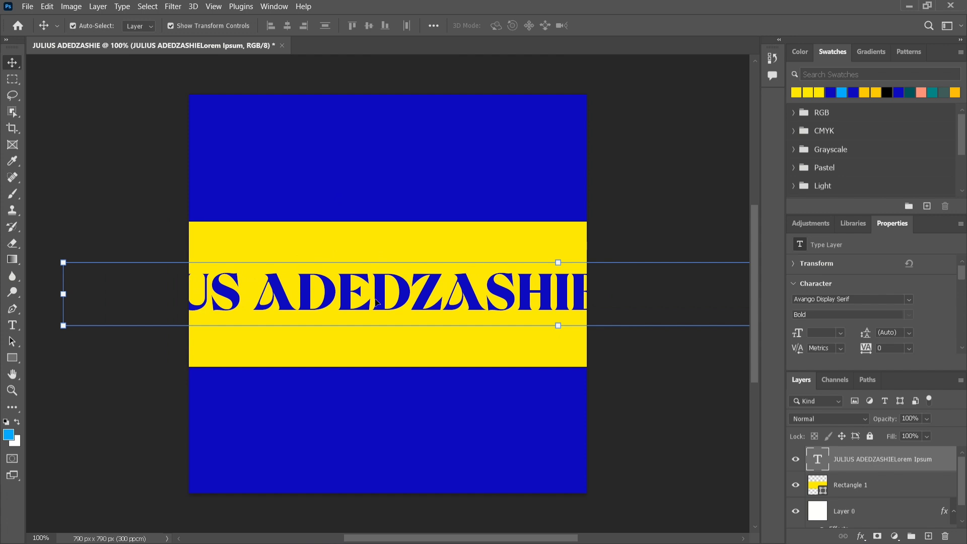
{"action": "left_click", "coordinate": [557, 329]}
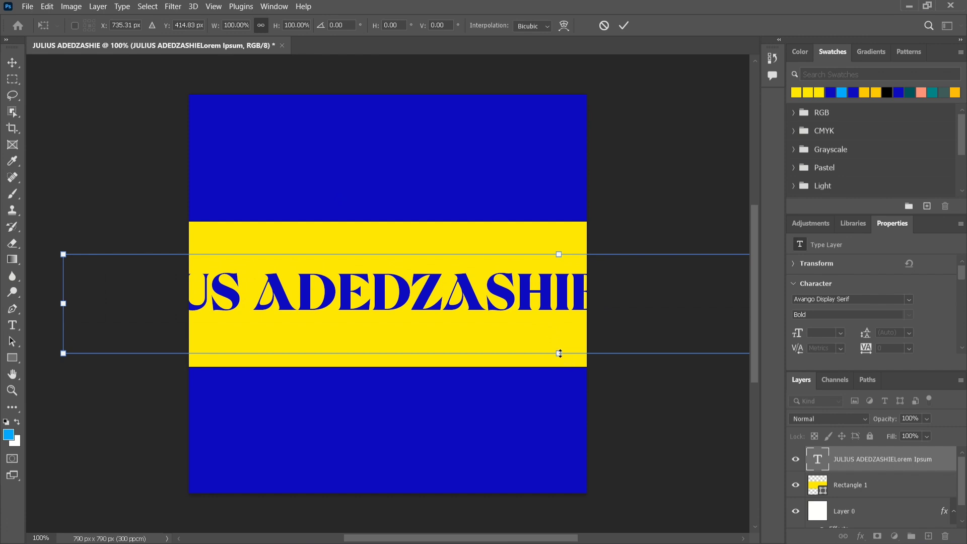
{"action": "left_click_drag", "start_coordinate": [560, 352], "coordinate": [561, 293]}
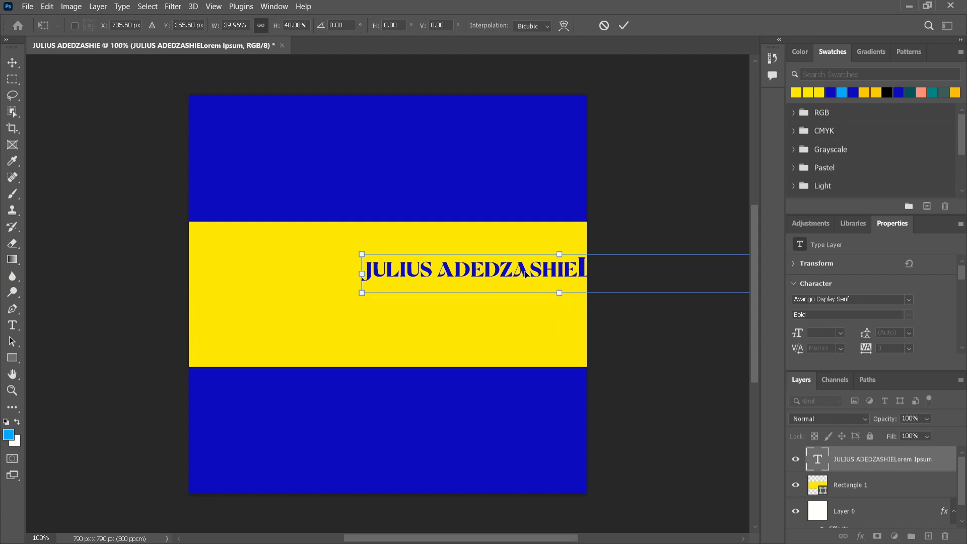
{"action": "left_click_drag", "start_coordinate": [518, 271], "coordinate": [356, 276]}
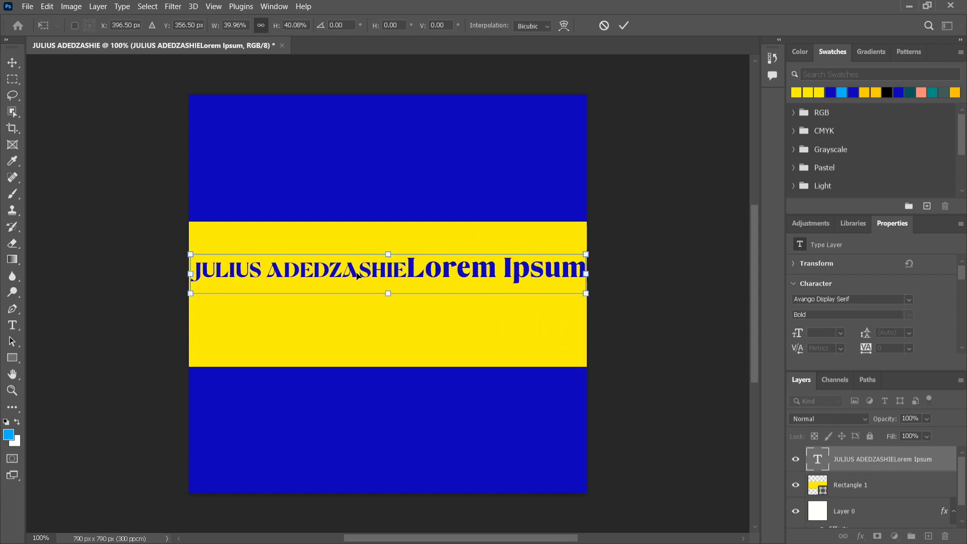
{"action": "key", "text": "Return"}
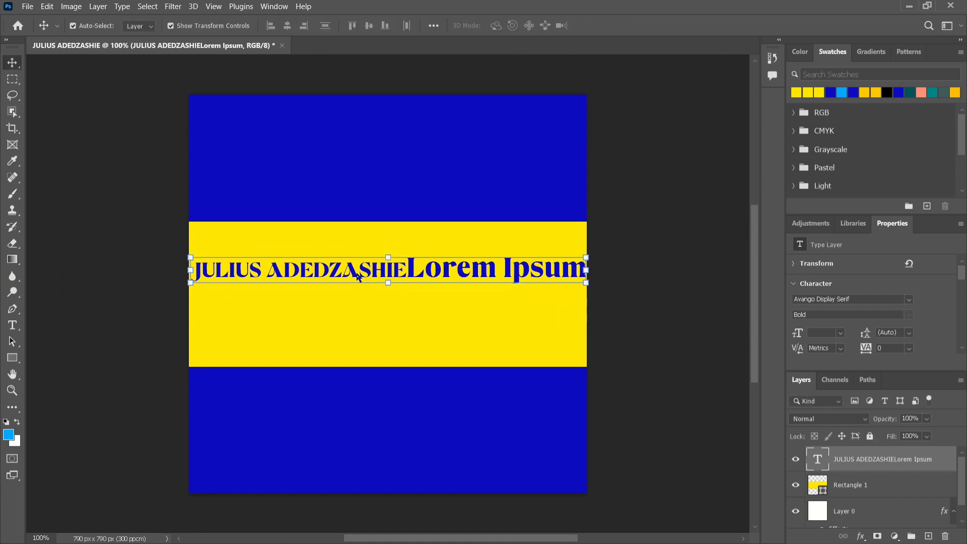
Delete the 'Lorem Ipsum' placeholder words so the layer reads only the name
{"action": "double_click", "coordinate": [396, 267]}
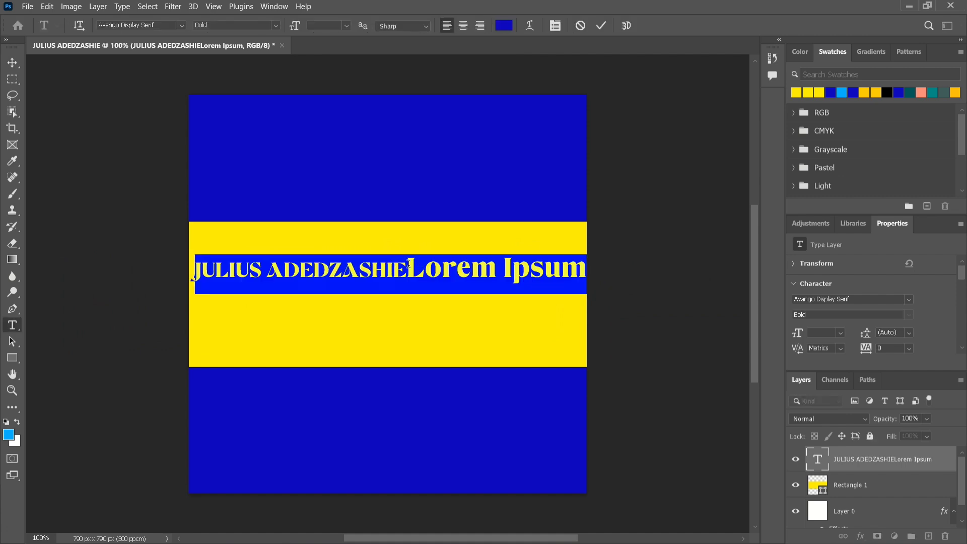
{"action": "left_click", "coordinate": [406, 263]}
{"action": "left_click_drag", "start_coordinate": [407, 267], "coordinate": [604, 285]}
{"action": "key", "text": "BackSpace"}
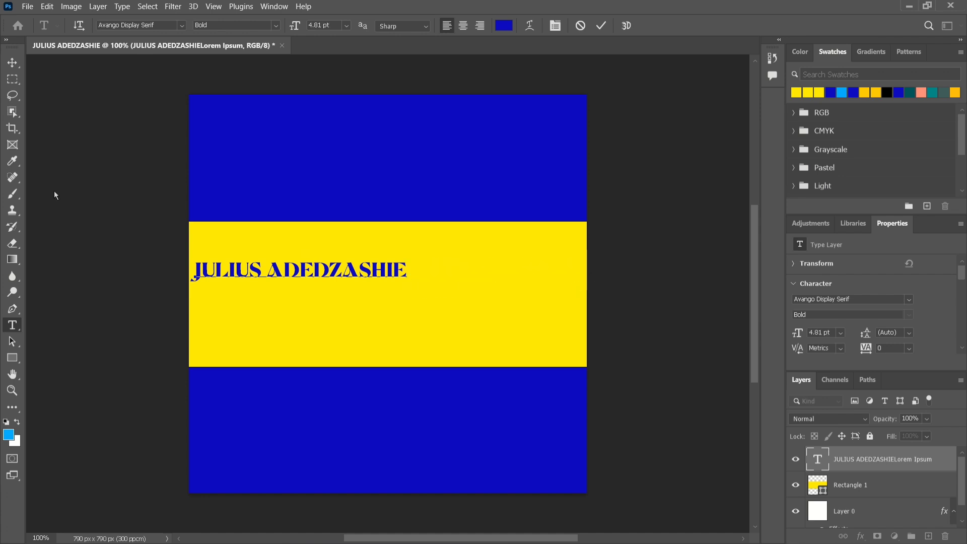
{"action": "left_click", "coordinate": [599, 26]}
Align the name text to the canvas's horizontal and vertical centres, then deselect
{"action": "key", "text": "v"}
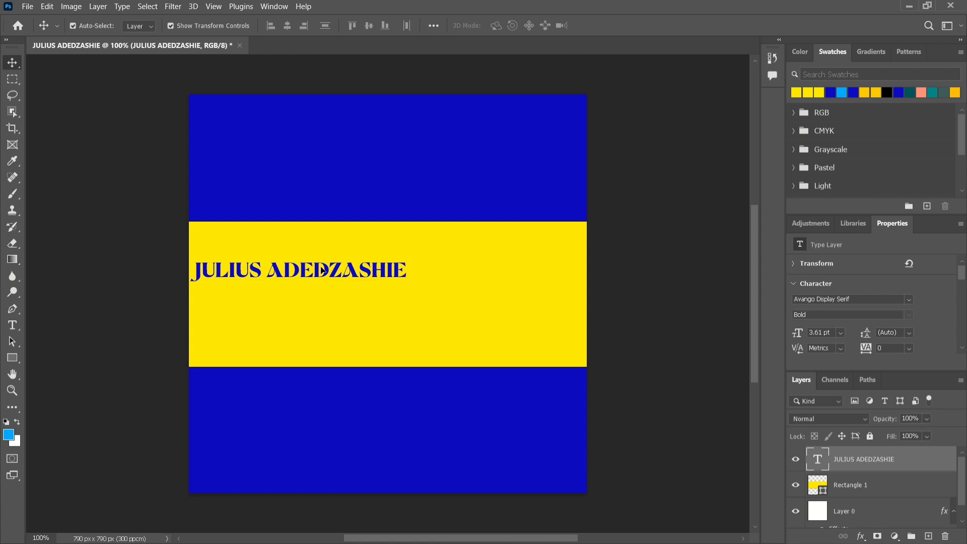
{"action": "left_click_drag", "start_coordinate": [323, 270], "coordinate": [413, 276]}
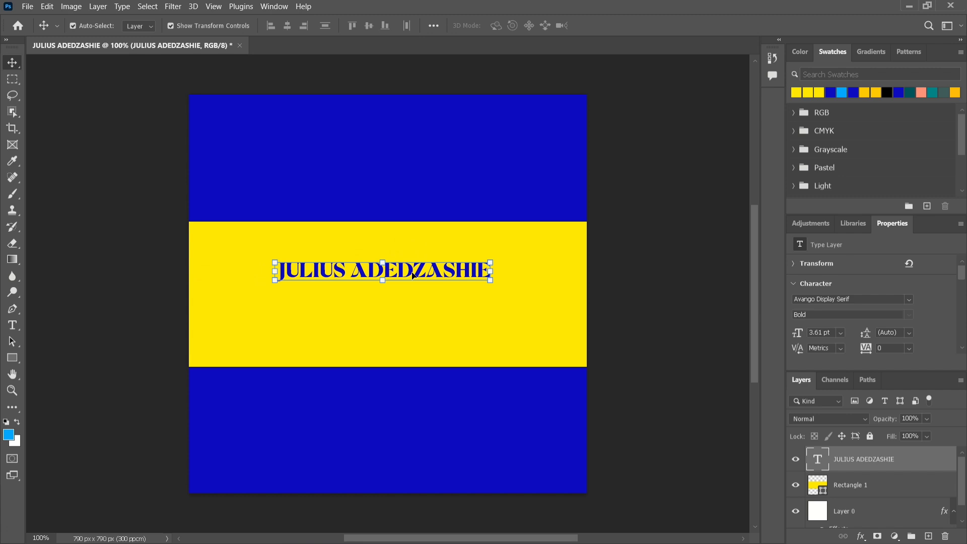
{"action": "key", "text": "ctrl+a"}
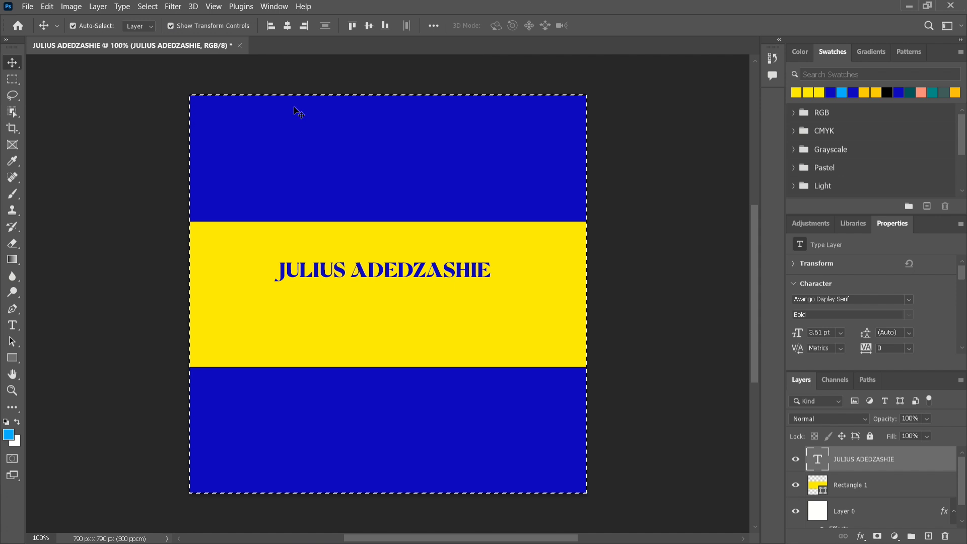
{"action": "left_click", "coordinate": [287, 32]}
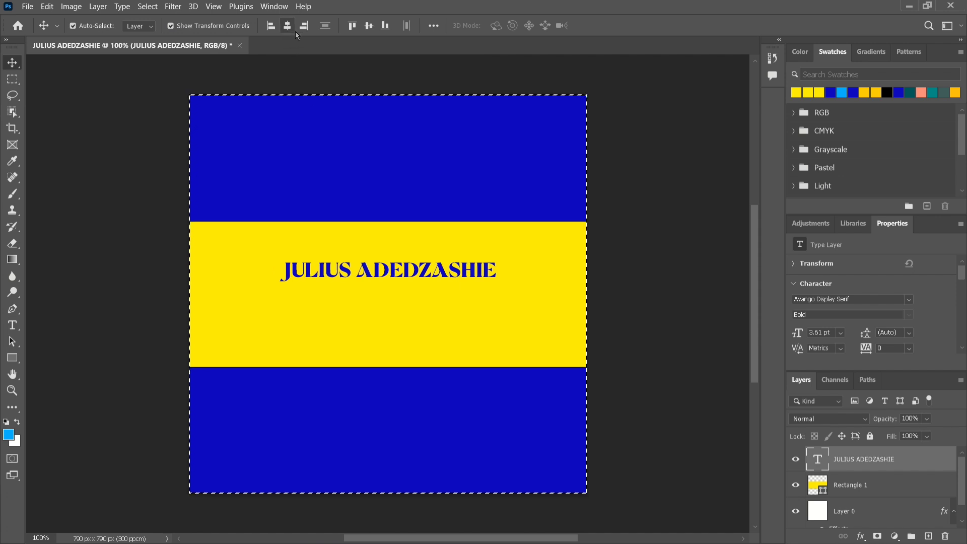
{"action": "left_click", "coordinate": [368, 26]}
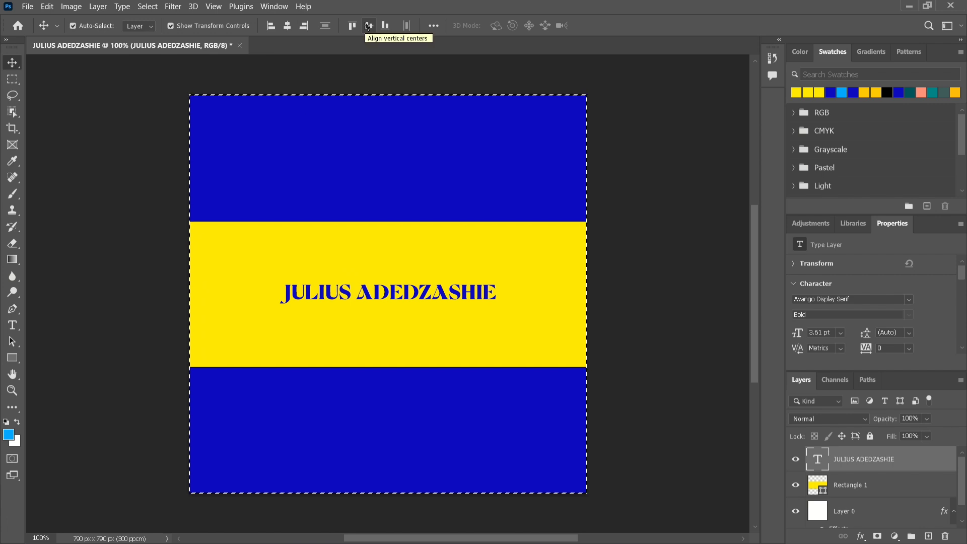
{"action": "key", "text": "ctrl+d"}
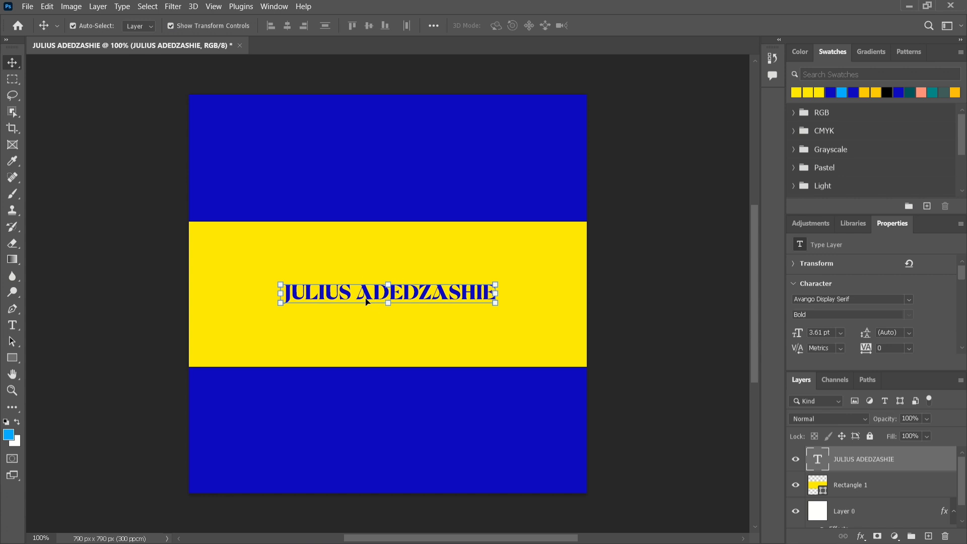
Raise the name slightly within the yellow band and duplicate its text layer
{"action": "left_click_drag", "start_coordinate": [371, 301], "coordinate": [371, 268]}
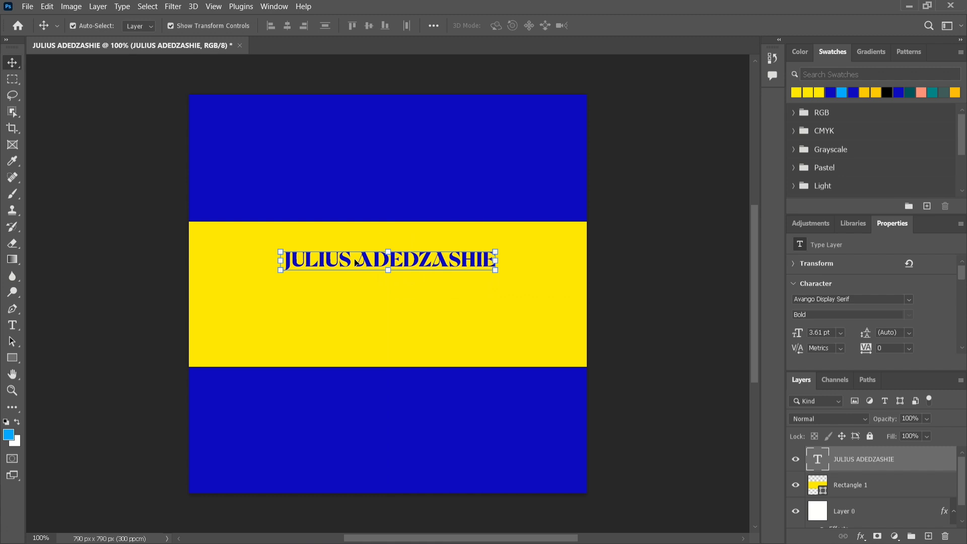
{"action": "key", "text": "ctrl"}
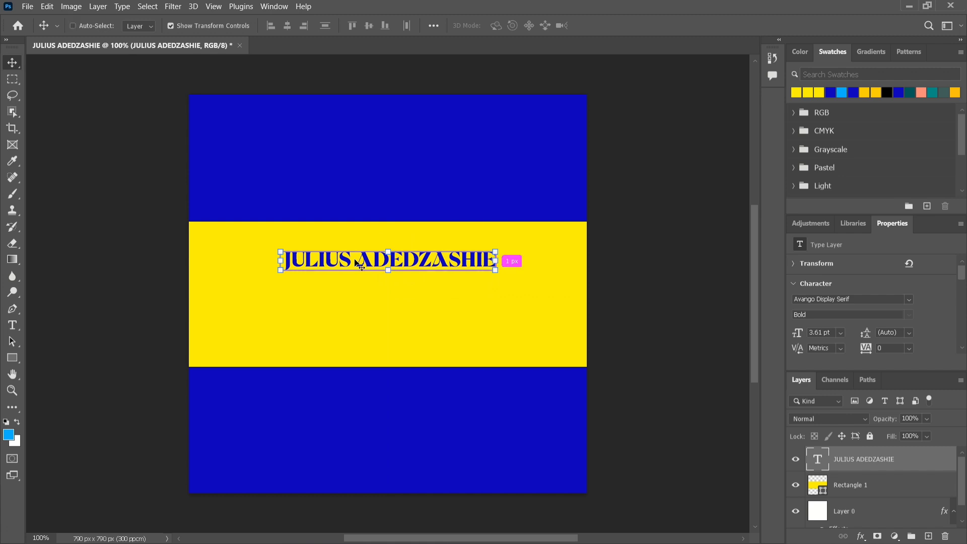
{"action": "key", "text": "ctrl+j"}
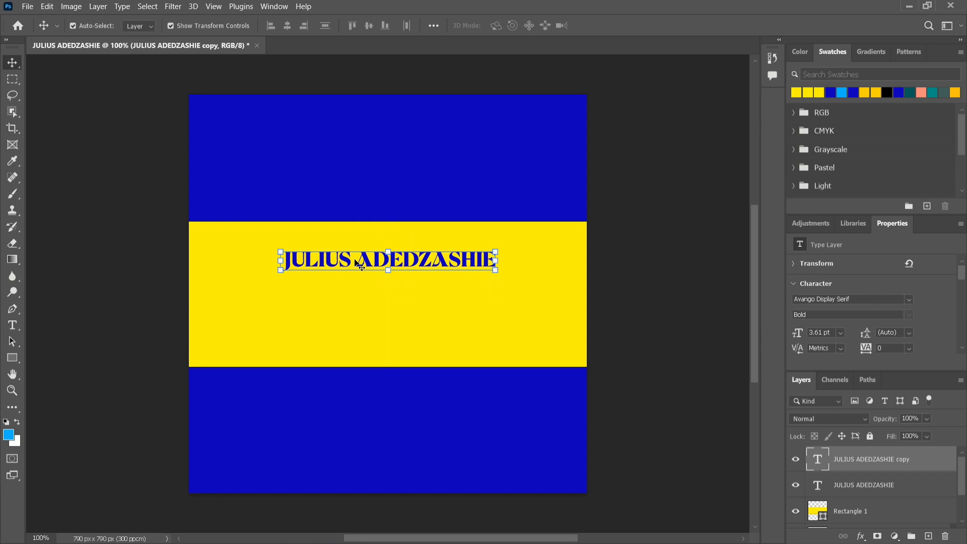
Move the copy beneath the name and retype it as 'Graphic Designer'
{"action": "left_click_drag", "start_coordinate": [345, 260], "coordinate": [351, 295]}
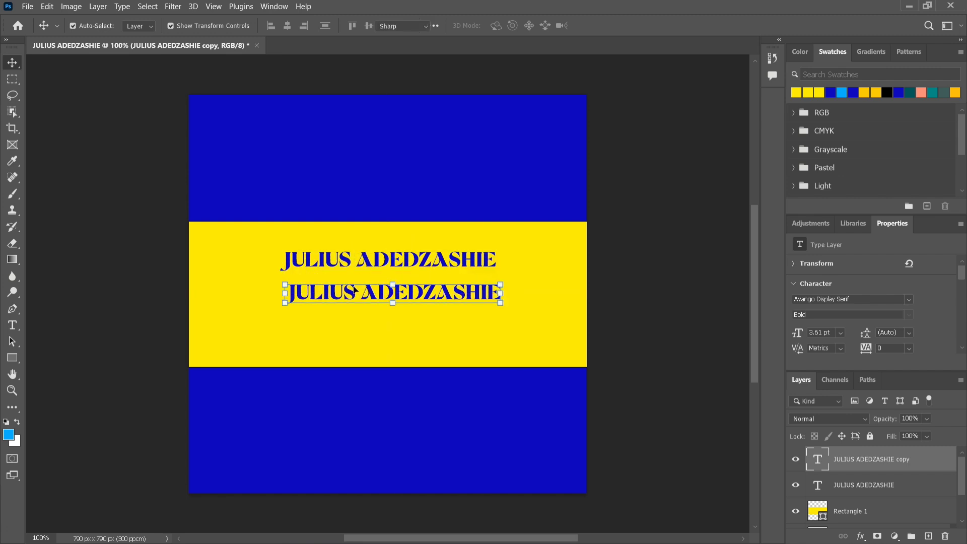
{"action": "double_click", "coordinate": [352, 292]}
{"action": "type", "text": "G"}
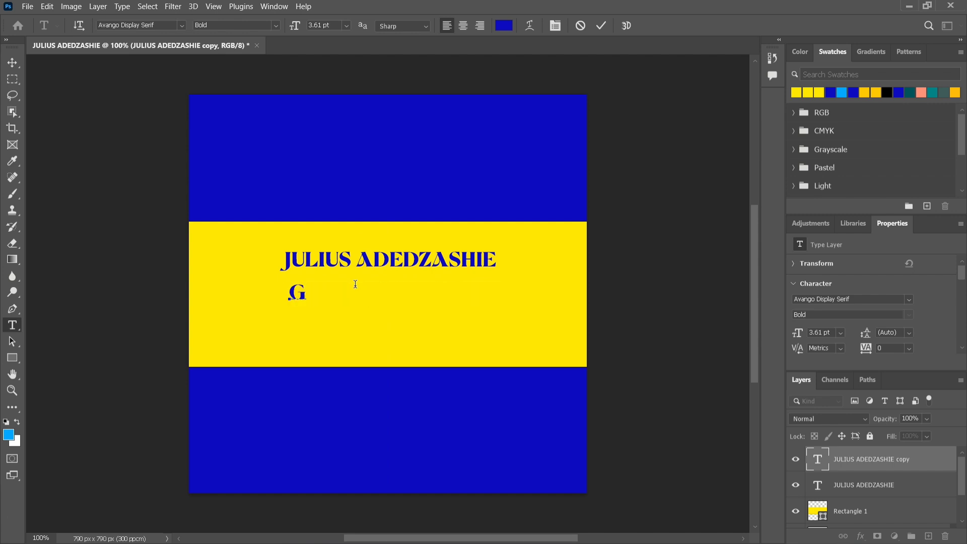
{"action": "type", "text": "raphic Des i"}
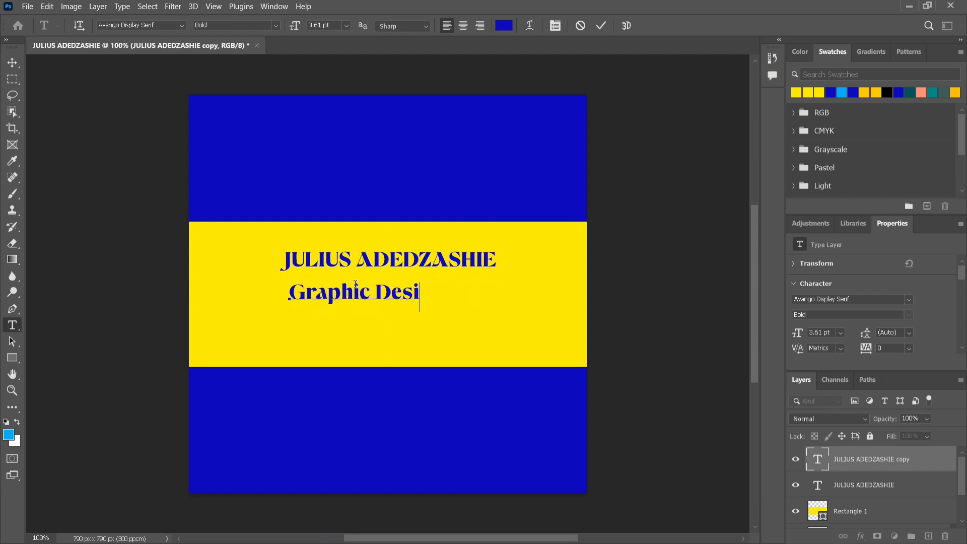
{"action": "type", "text": "gner"}
{"action": "left_click", "coordinate": [3, 62]}
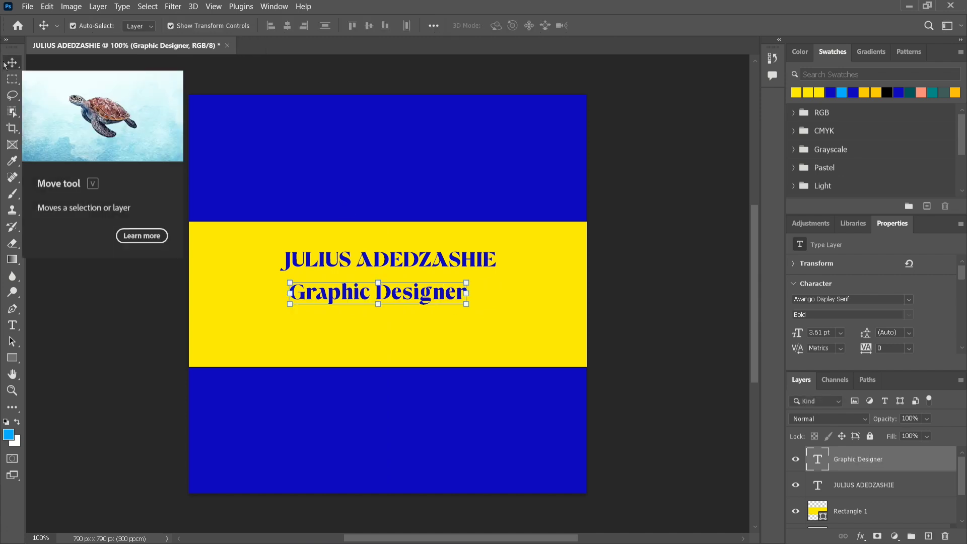
Align the 'Graphic Designer' line to the canvas's horizontal centre, then reselect its layer
{"action": "key", "text": "ctrl+a"}
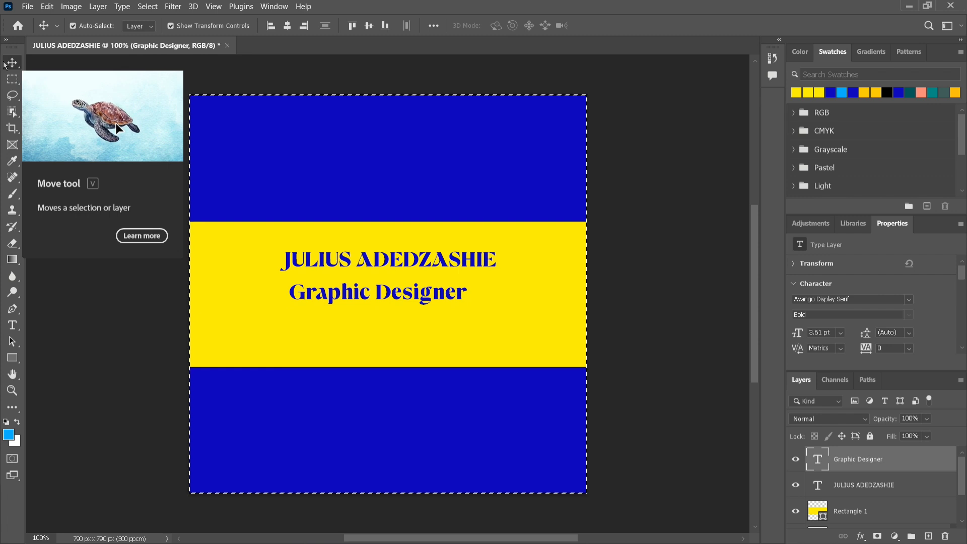
{"action": "left_click", "coordinate": [281, 27]}
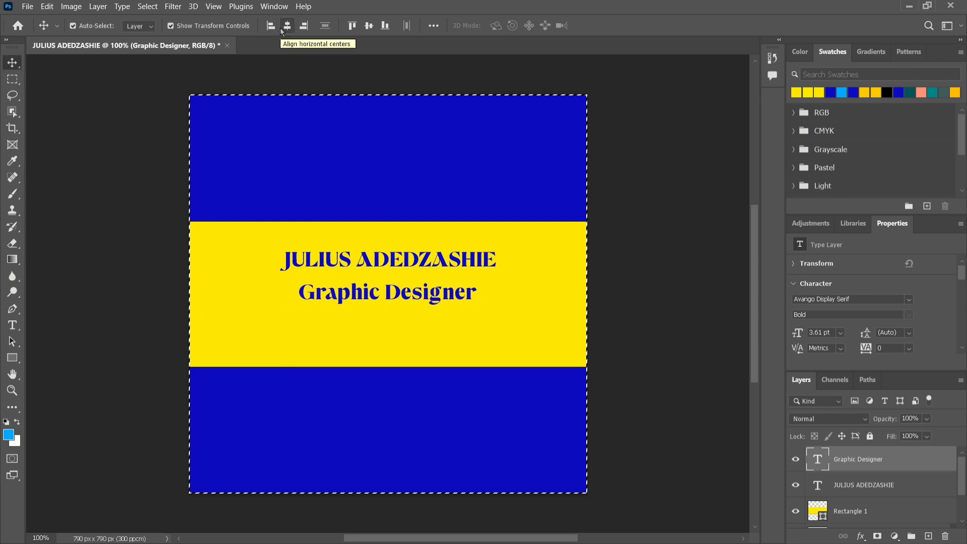
{"action": "key", "text": "ctrl+d"}
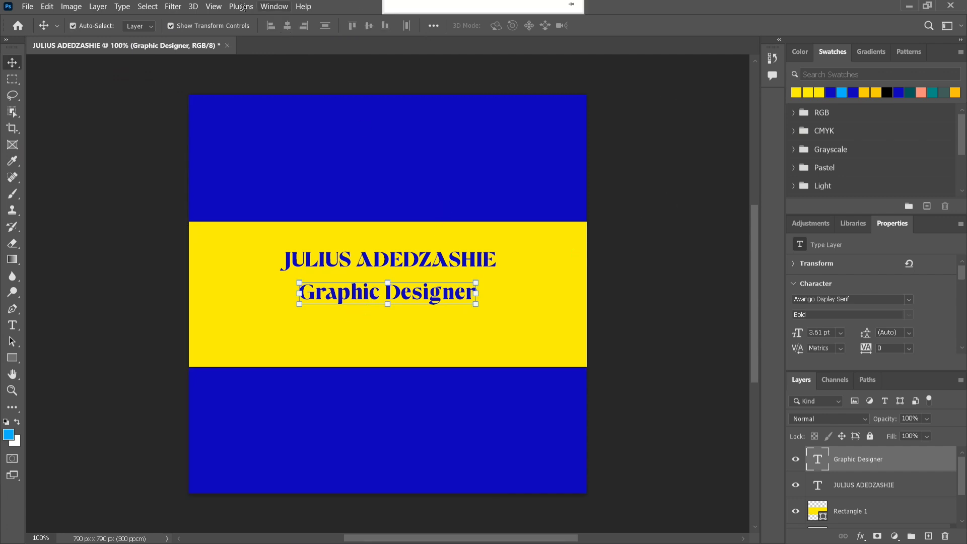
{"action": "left_click", "coordinate": [651, 205]}
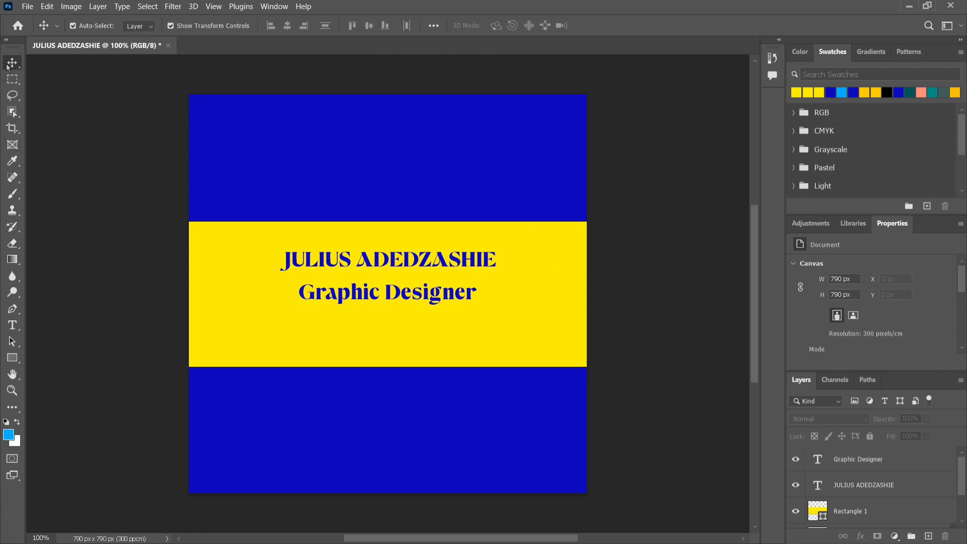
{"action": "left_click", "coordinate": [386, 295]}
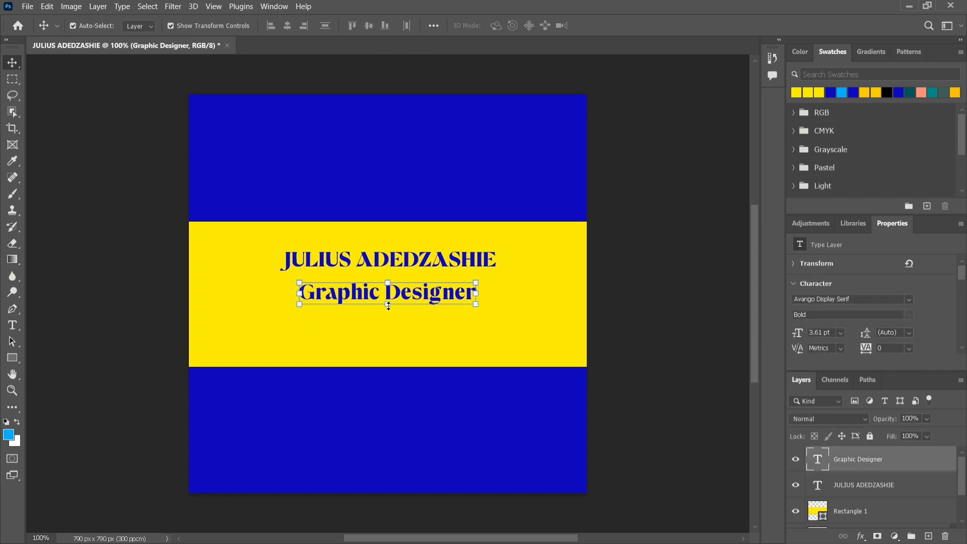
Scale the 'Graphic Designer' line down to about 75%, roughly 2.68 pt, and return to the Move tool
{"action": "left_click_drag", "start_coordinate": [387, 304], "coordinate": [370, 282]}
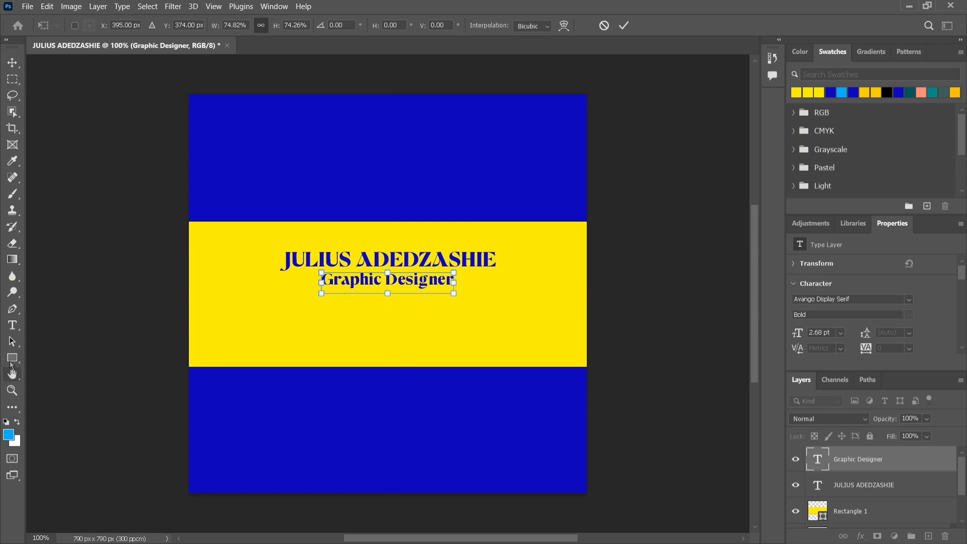
{"action": "left_click", "coordinate": [19, 325]}
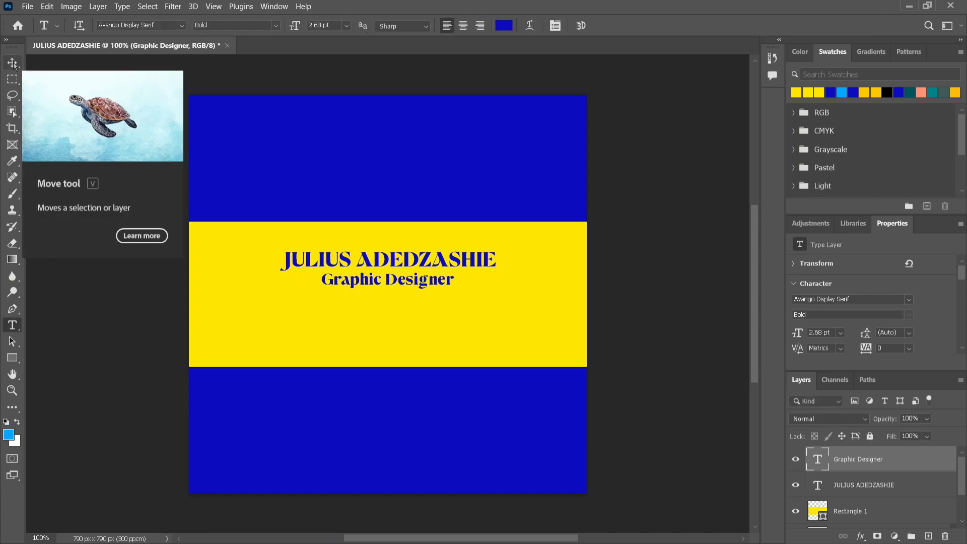
{"action": "key", "text": "v"}
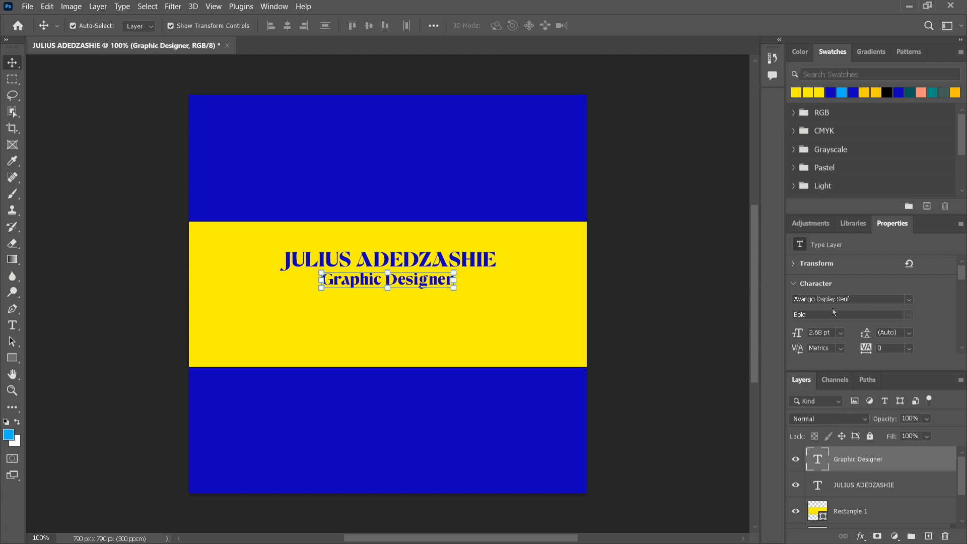
Set the 'Graphic Designer' text colour to near-black #010106 and float the Character settings panel
{"action": "scroll", "coordinate": [833, 308], "scroll_direction": "down", "scroll_amount": 1}
{"action": "scroll", "coordinate": [833, 307], "scroll_direction": "down", "scroll_amount": 1}
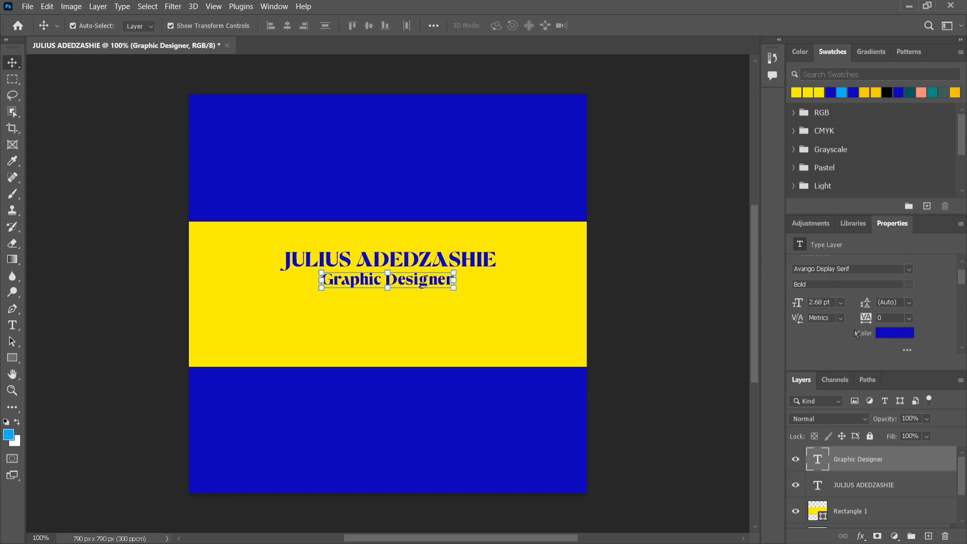
{"action": "left_click", "coordinate": [883, 336]}
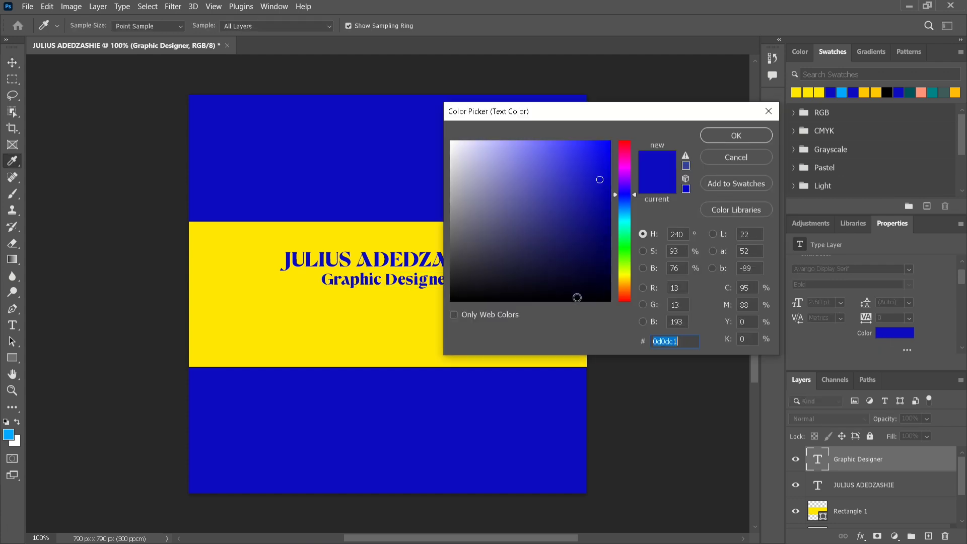
{"action": "left_click", "coordinate": [577, 297]}
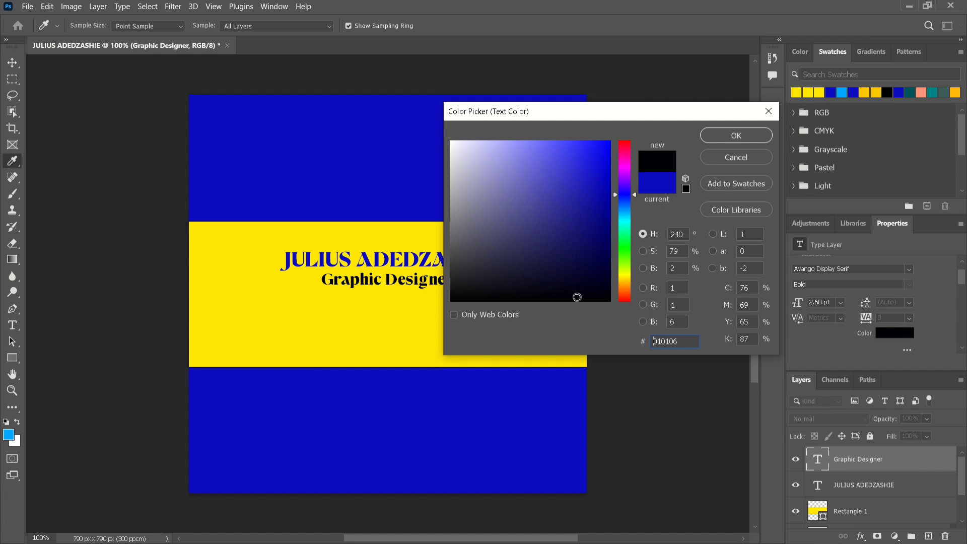
{"action": "left_click", "coordinate": [736, 136]}
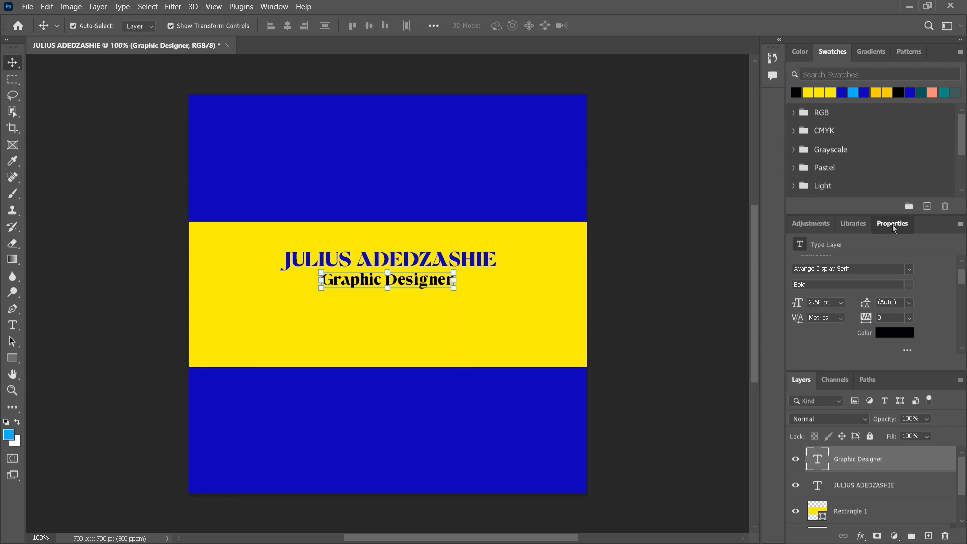
{"action": "left_click_drag", "start_coordinate": [893, 225], "coordinate": [776, 99]}
{"action": "left_click", "coordinate": [775, 103]}
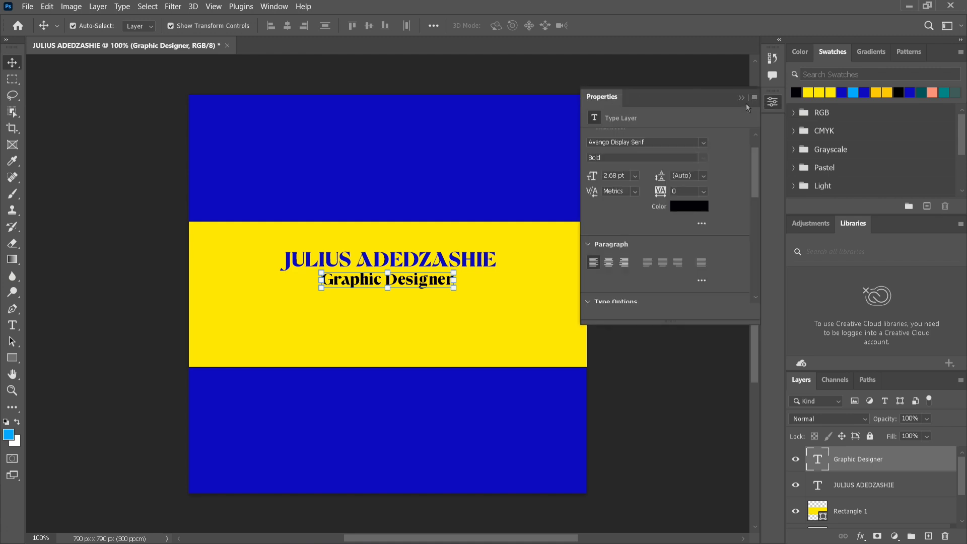
{"action": "mouse_move", "coordinate": [776, 105]}
{"action": "left_mouse_down"}
{"action": "mouse_move", "coordinate": [665, 93]}
{"action": "mouse_move", "coordinate": [769, 107]}
{"action": "left_mouse_up"}
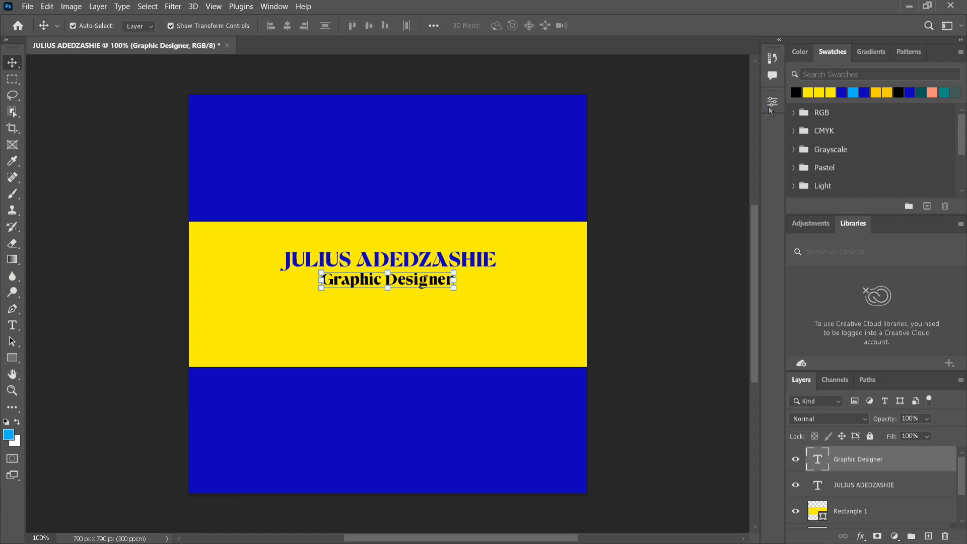
{"action": "left_click", "coordinate": [772, 102]}
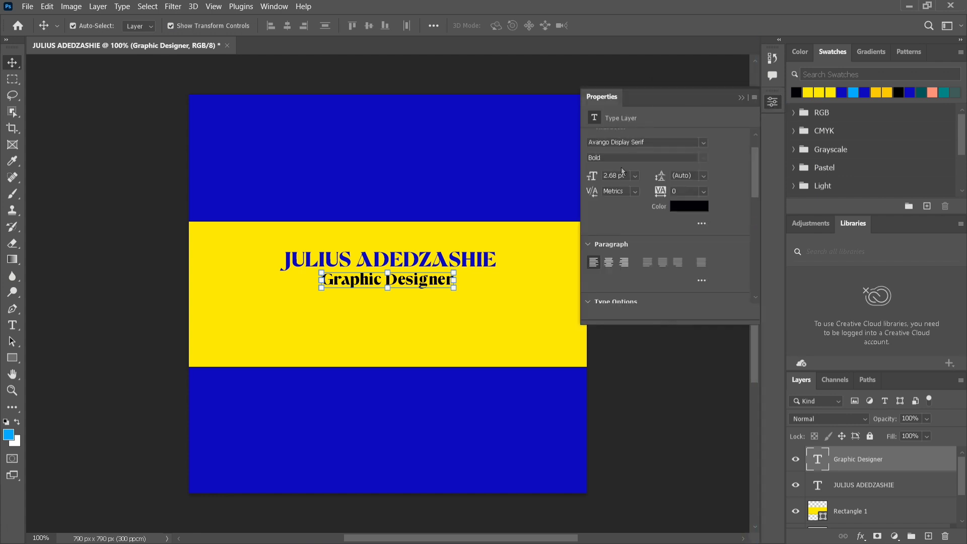
{"action": "scroll", "coordinate": [639, 201], "scroll_direction": "up", "scroll_amount": 1}
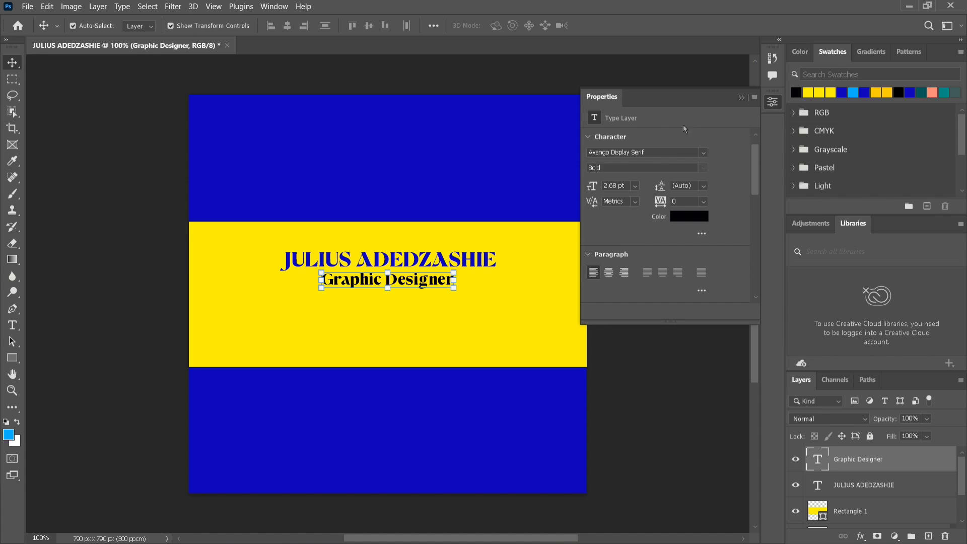
{"action": "left_click", "coordinate": [741, 99]}
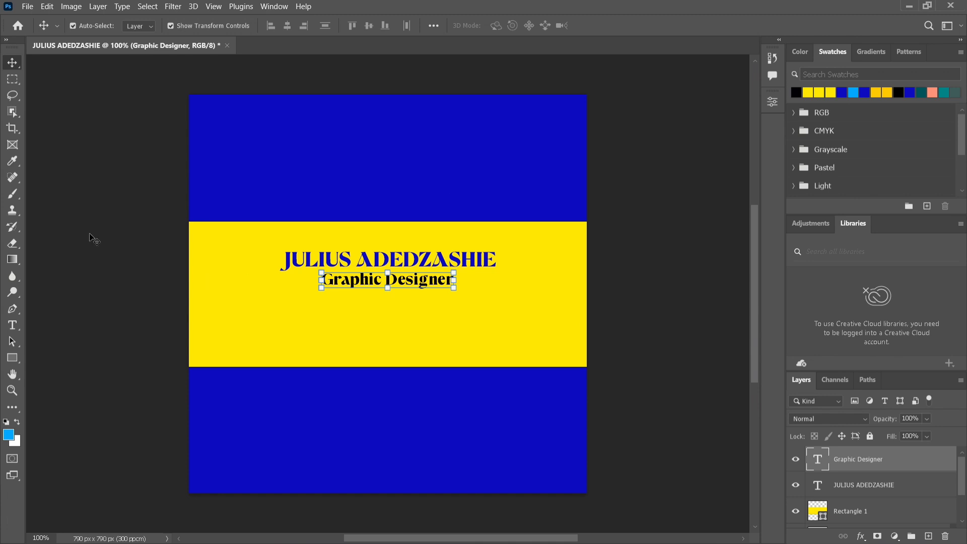
Group both text layers as Group 1 and centre the group horizontally and vertically on the canvas
{"action": "left_click", "coordinate": [290, 259], "text": "shift"}
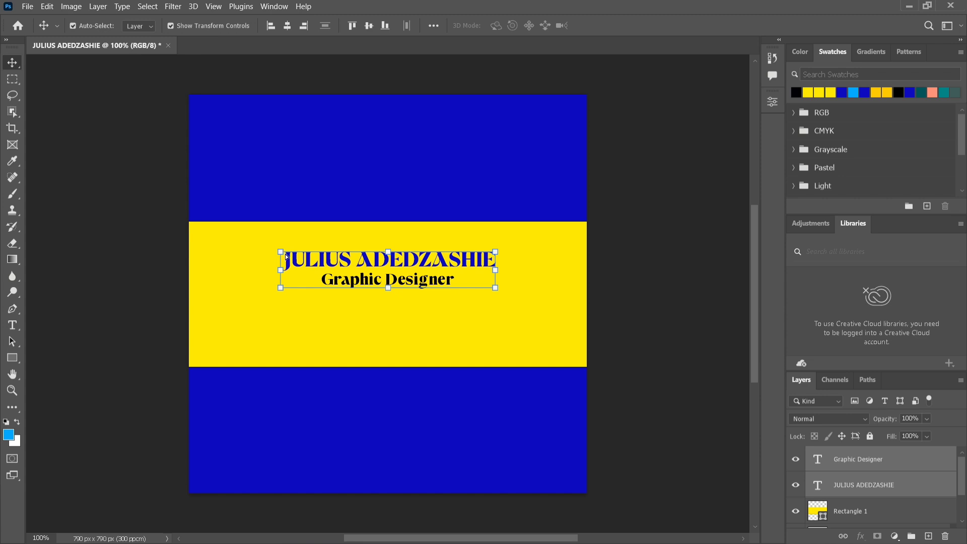
{"action": "key", "text": "ctrl+g"}
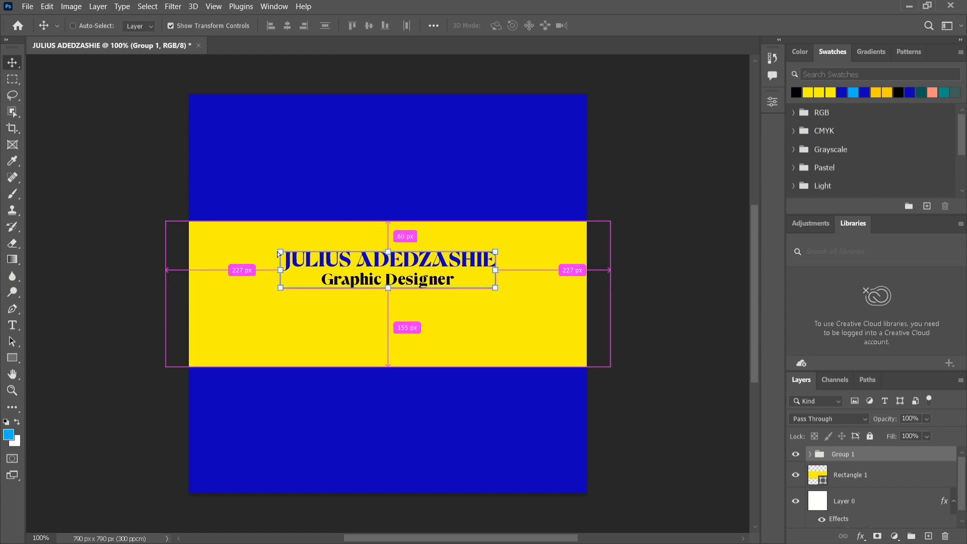
{"action": "key", "text": "ctrl+a"}
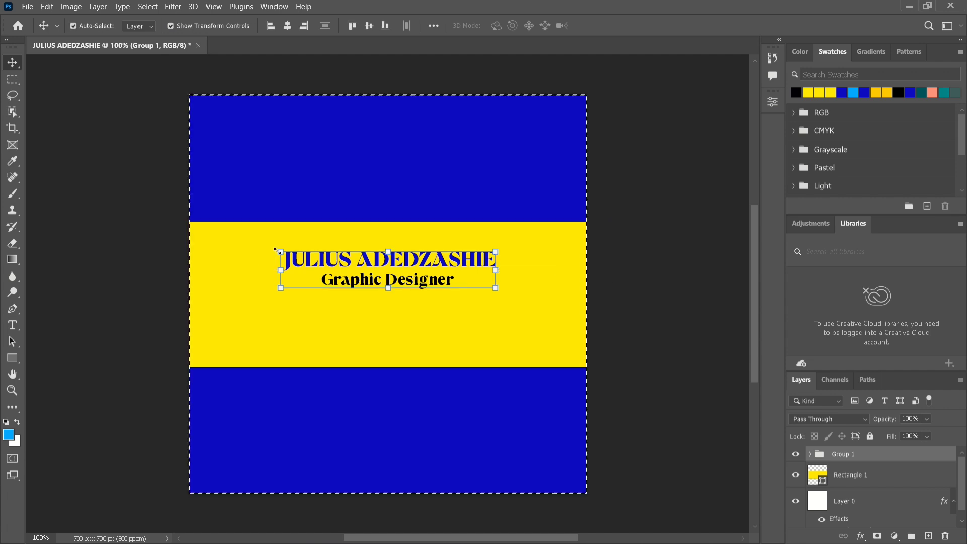
{"action": "left_click", "coordinate": [286, 31]}
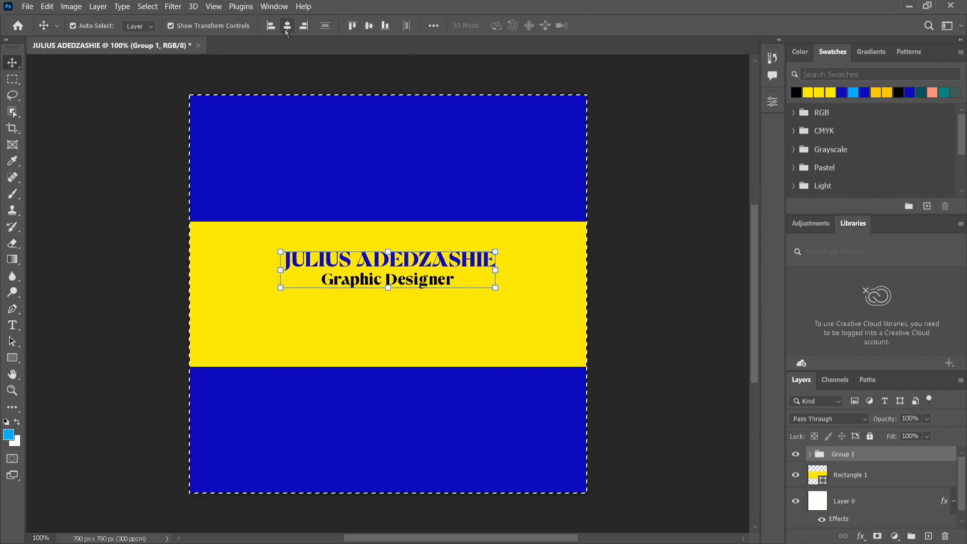
{"action": "left_click", "coordinate": [369, 26]}
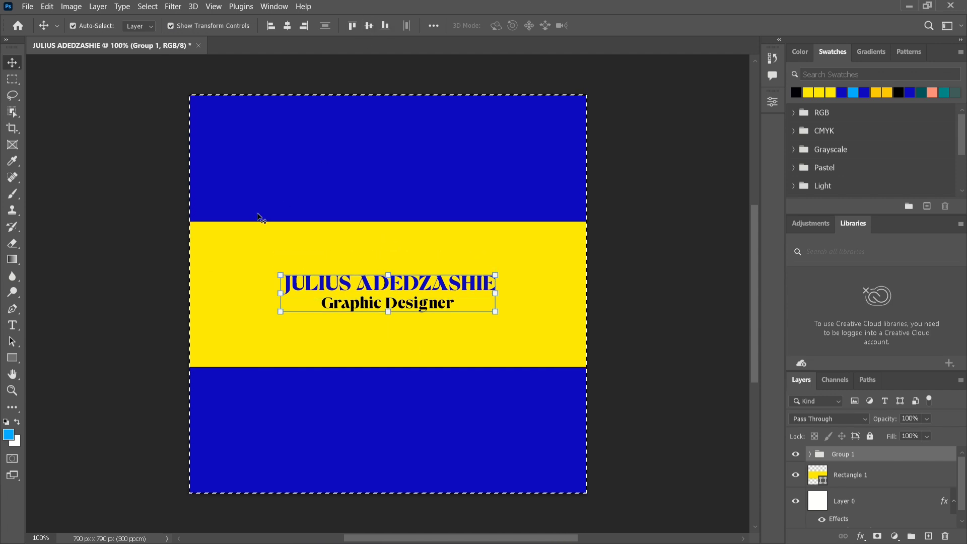
{"action": "key", "text": "ctrl"}
{"action": "key", "text": "ctrl+d"}
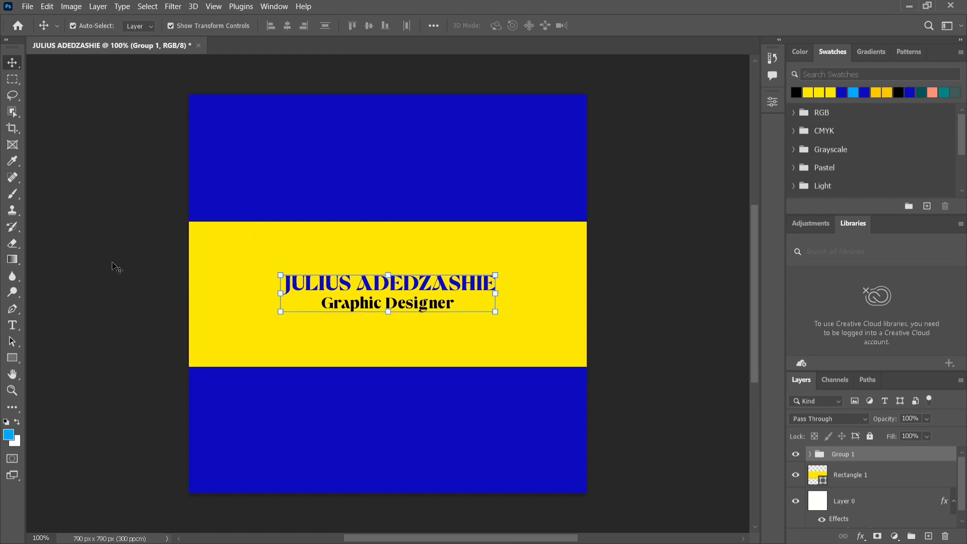
{"action": "key", "text": "ctrl+plus"}
{"action": "key", "text": "ctrl+plus"}
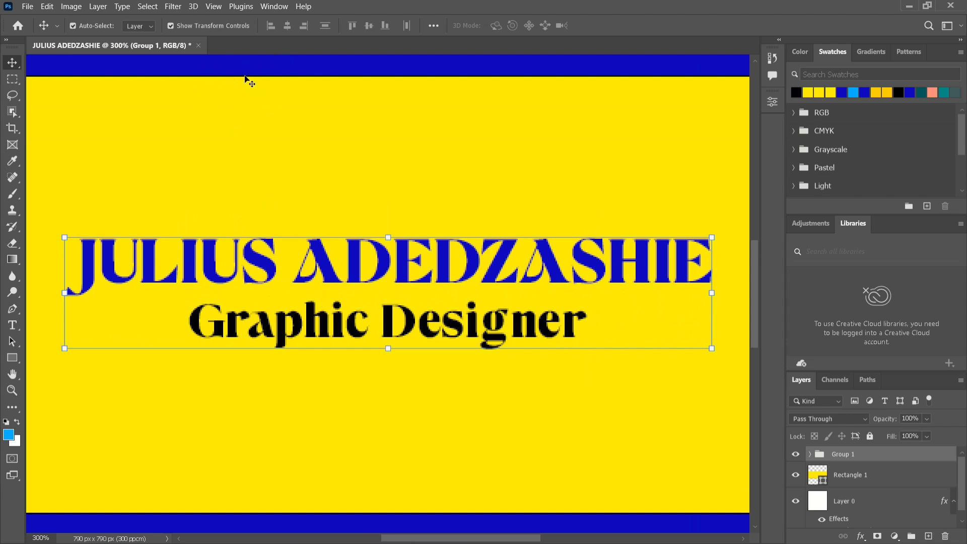
{"action": "key", "text": "ctrl+minus"}
{"action": "key", "text": "ctrl+minus"}
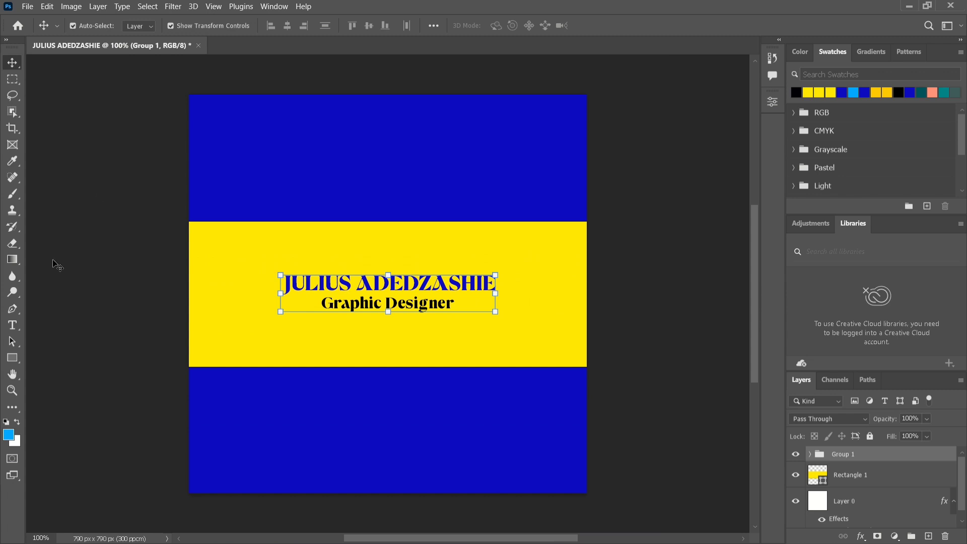
{"action": "left_click", "coordinate": [13, 357]}
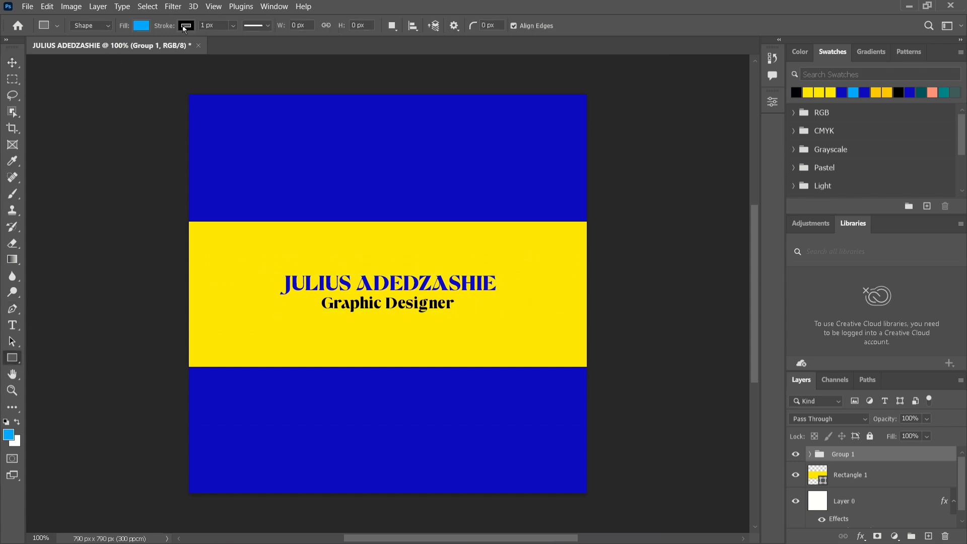
{"action": "left_click", "coordinate": [185, 28]}
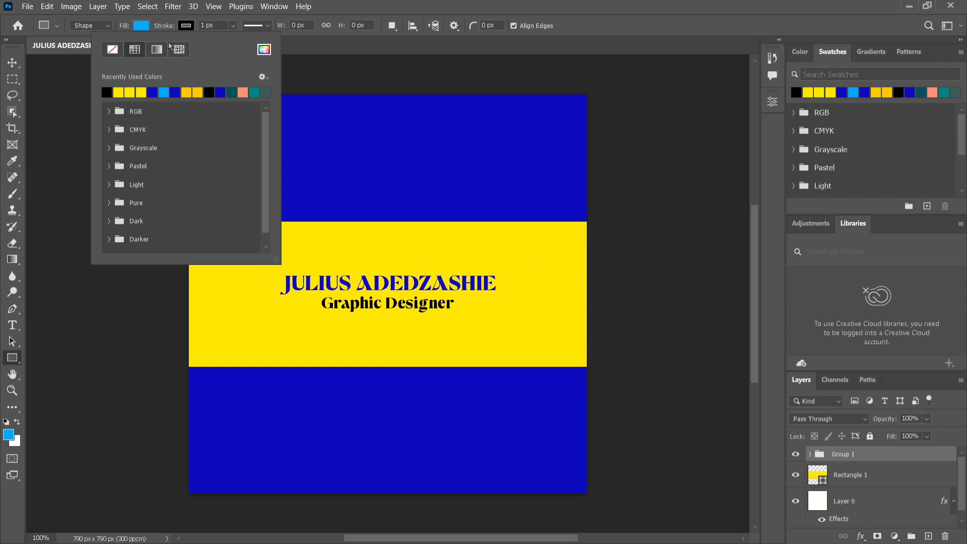
{"action": "left_click", "coordinate": [111, 52]}
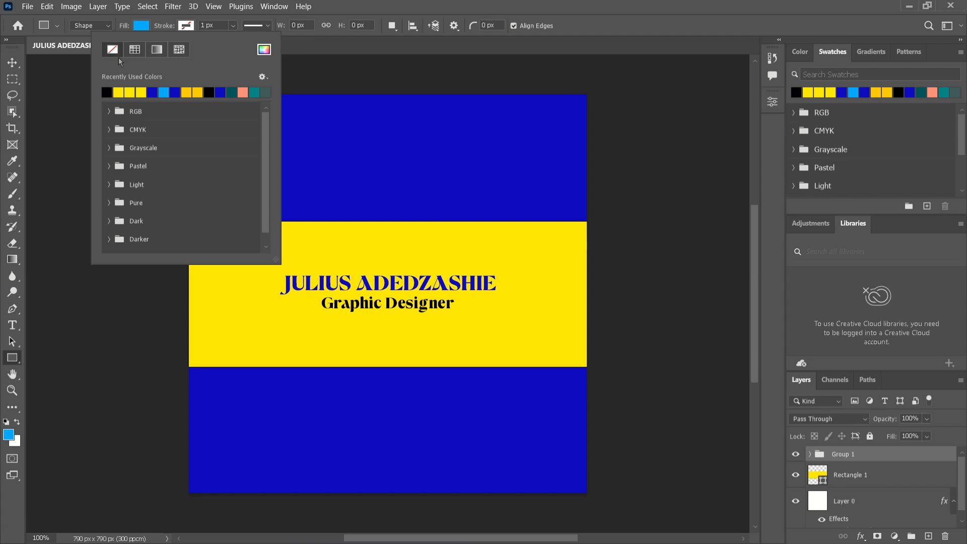
{"action": "left_click", "coordinate": [118, 90]}
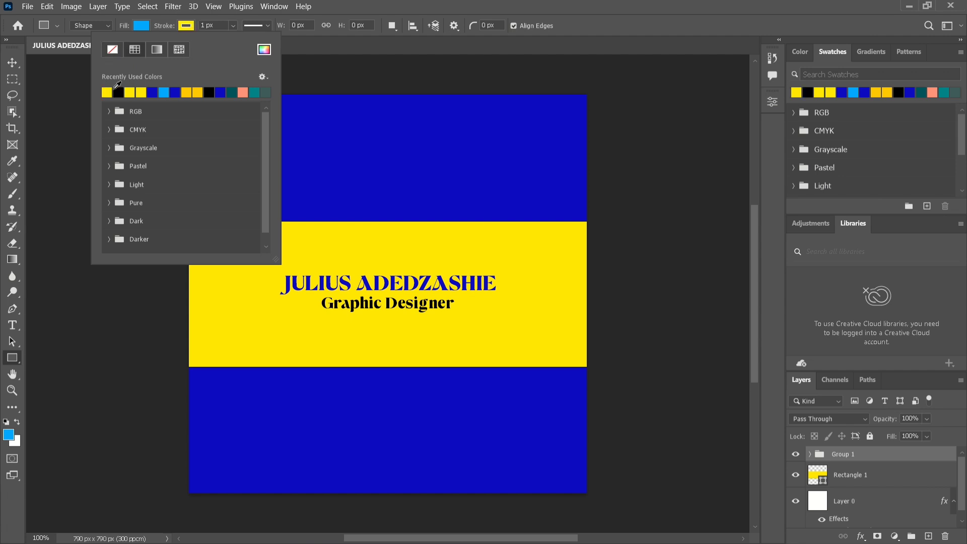
{"action": "left_click", "coordinate": [112, 49]}
{"action": "left_click", "coordinate": [12, 64]}
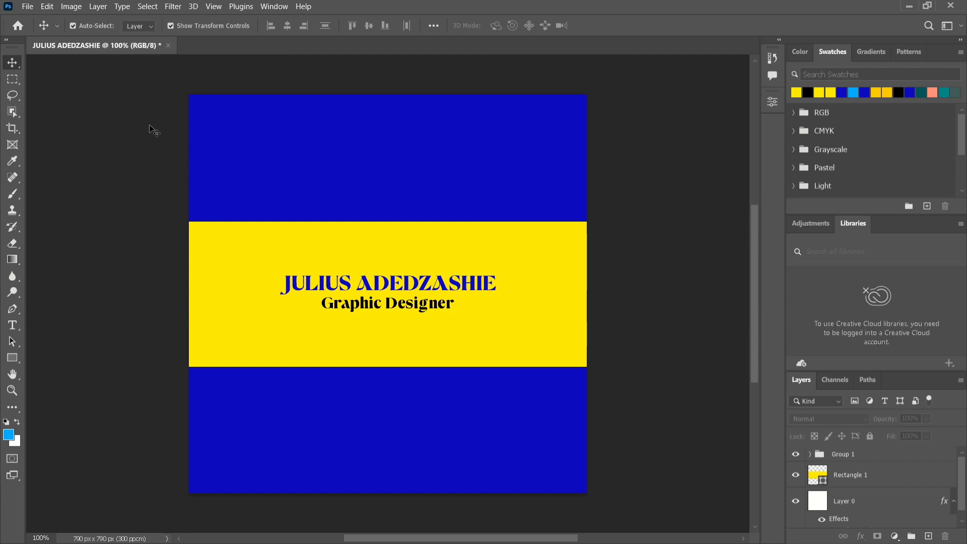
Save the card as a Photoshop PSD in GRAPHIC DESIGN CLASS, overwriting the existing file
{"action": "left_click", "coordinate": [224, 235]}
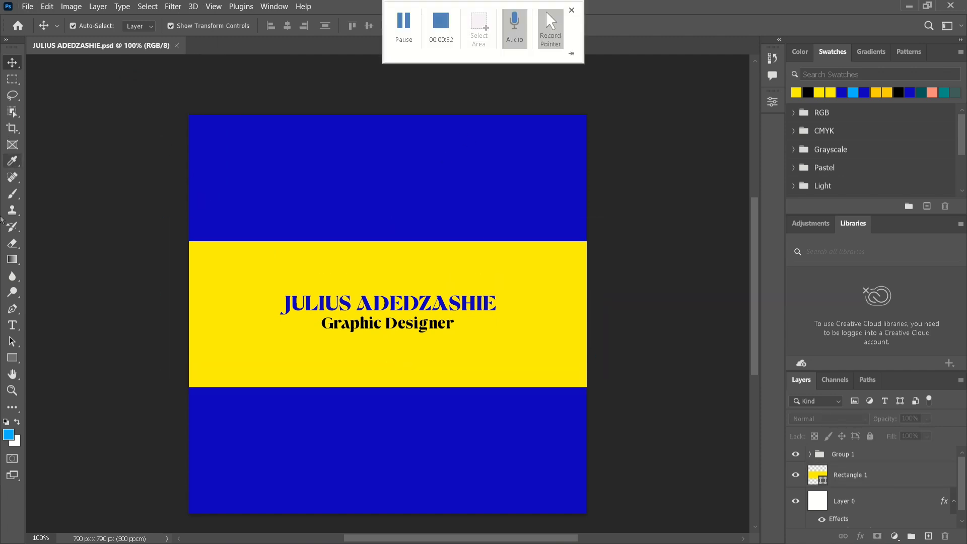
{"action": "left_click", "coordinate": [28, 6]}
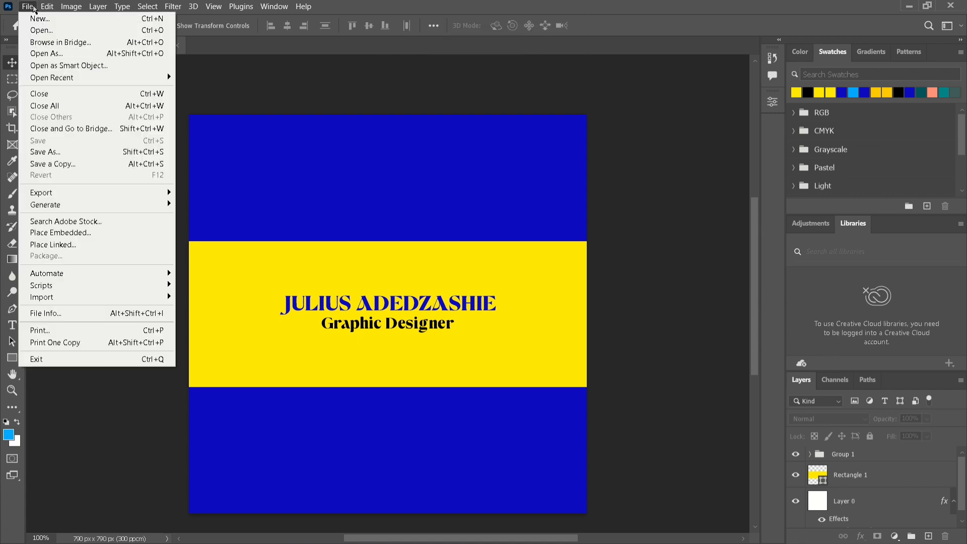
{"action": "left_click", "coordinate": [87, 149]}
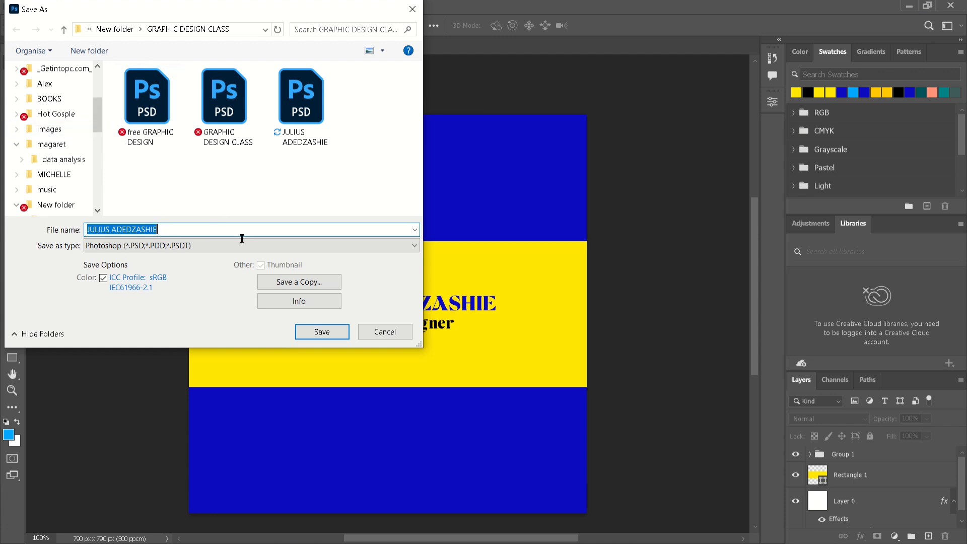
{"action": "left_click", "coordinate": [335, 330]}
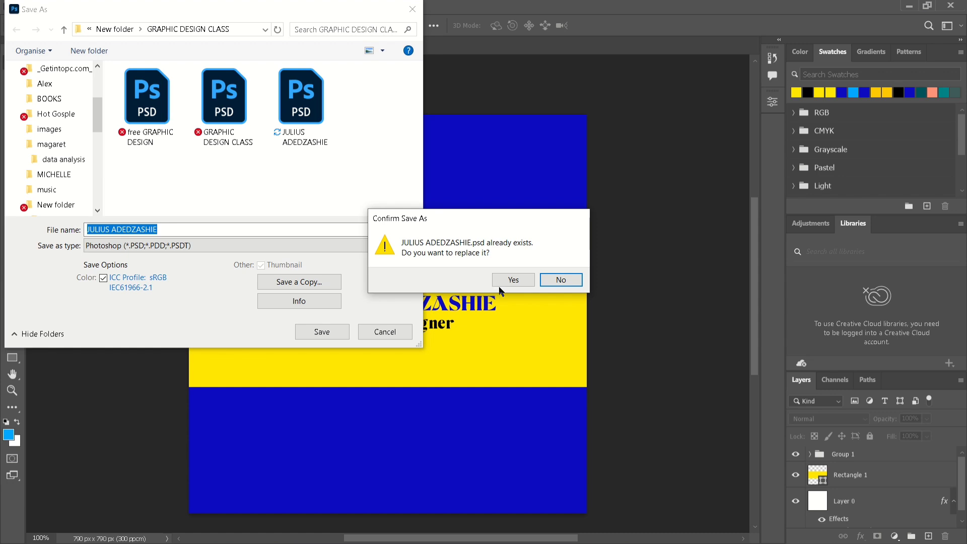
{"action": "left_click", "coordinate": [499, 284]}
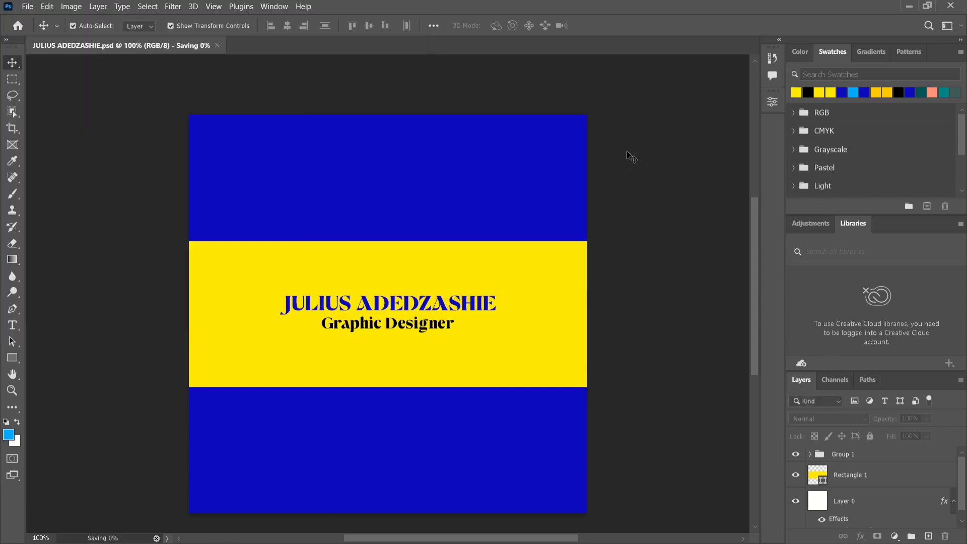
{"action": "left_click", "coordinate": [623, 151]}
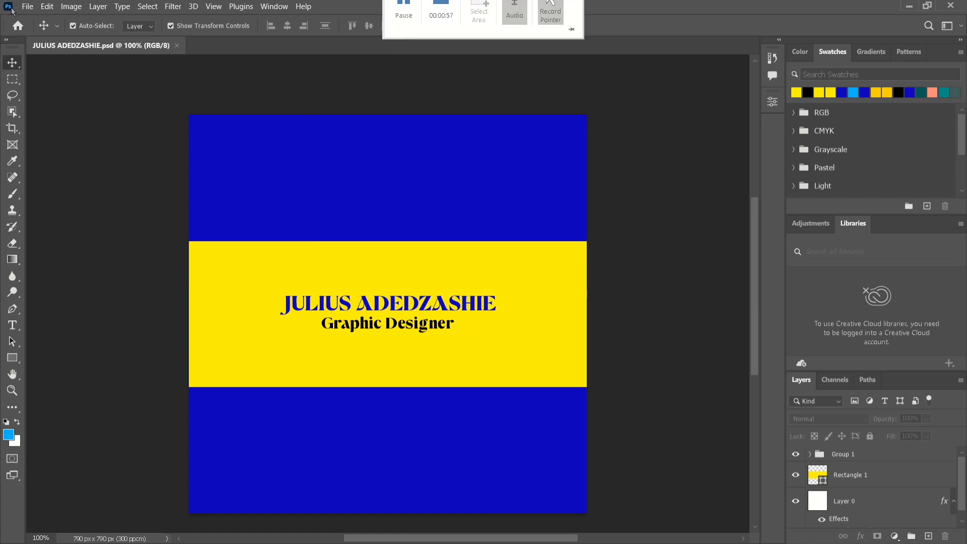
Save a JPEG copy at Maximum quality 12, replacing the earlier JPEG
{"action": "left_click", "coordinate": [27, 6]}
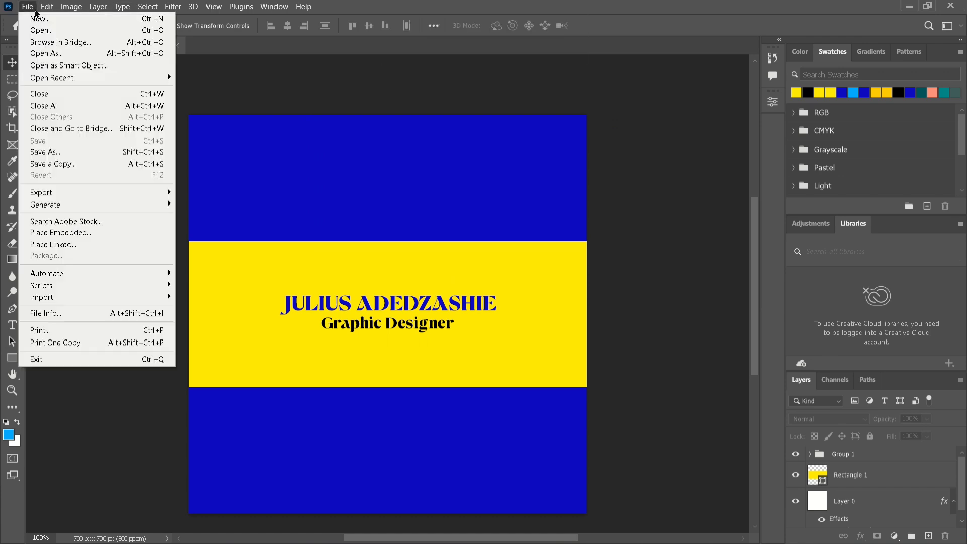
{"action": "left_click", "coordinate": [65, 163]}
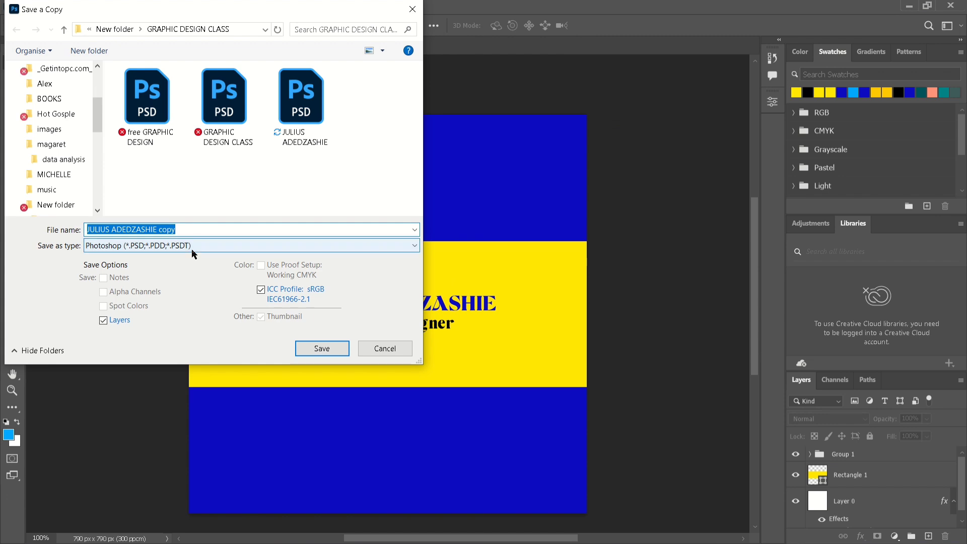
{"action": "left_click", "coordinate": [194, 246]}
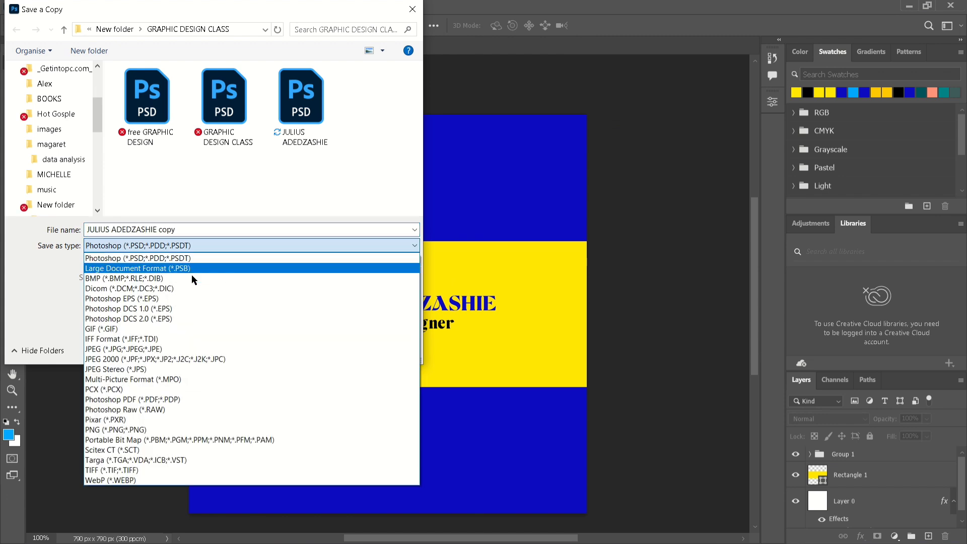
{"action": "left_click", "coordinate": [211, 349]}
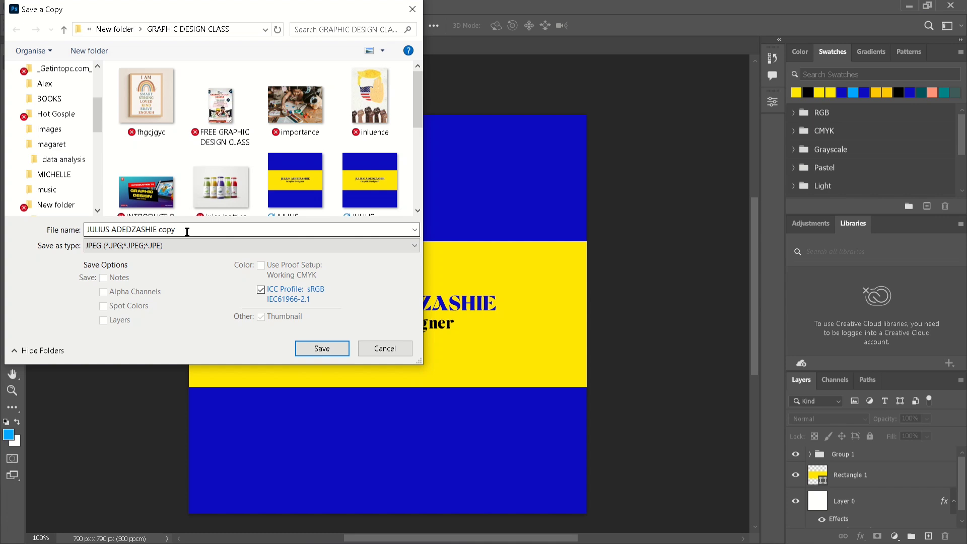
{"action": "left_click", "coordinate": [312, 349]}
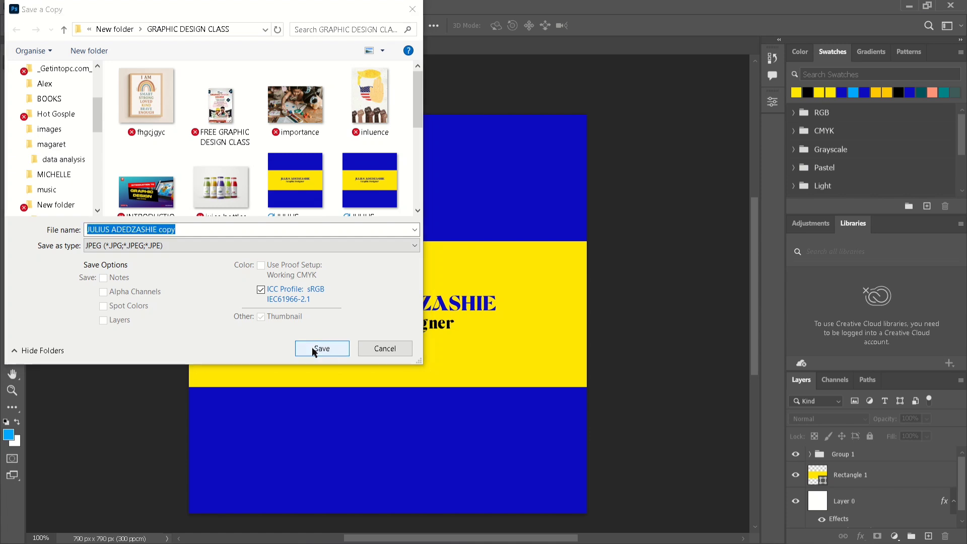
{"action": "left_click", "coordinate": [513, 280]}
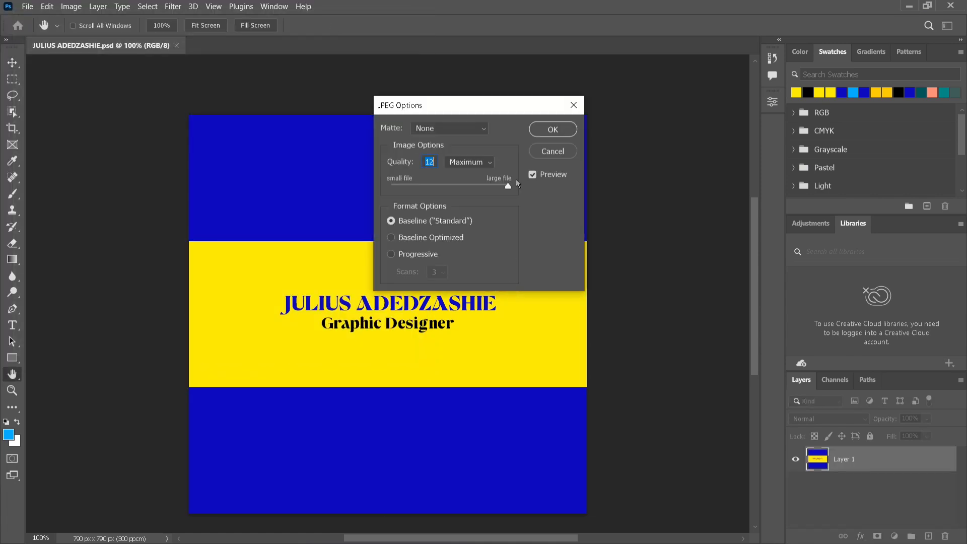
{"action": "left_click", "coordinate": [534, 130]}
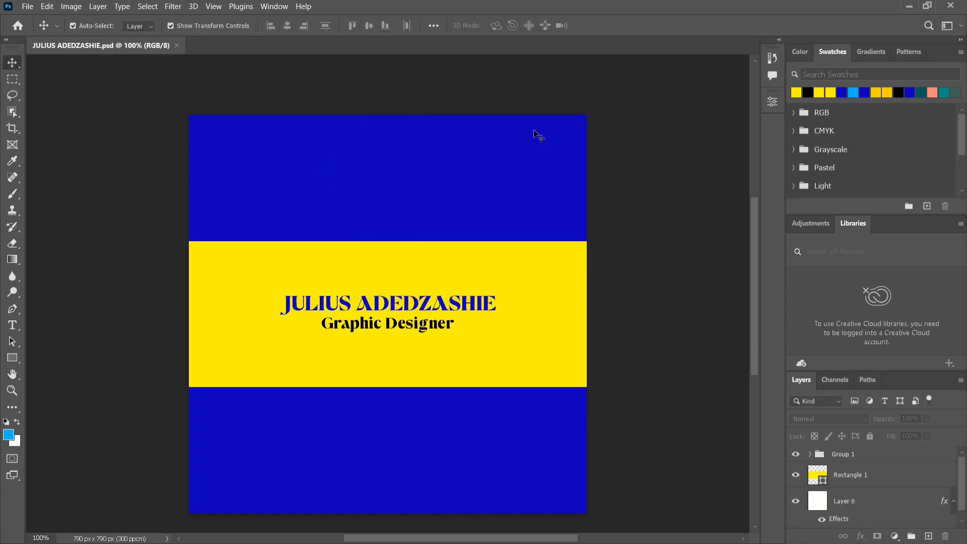